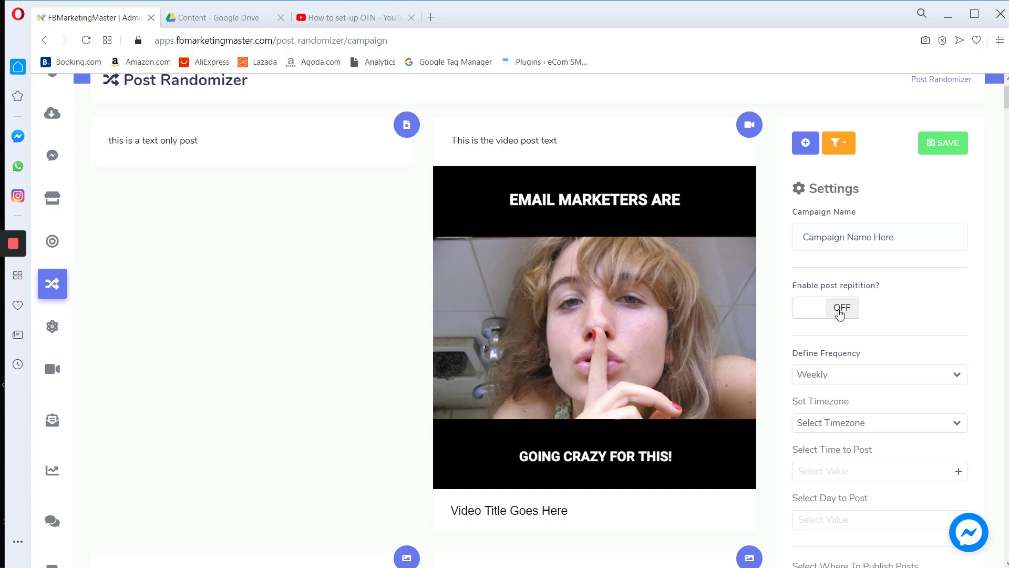
Step: Enable post repetition for the campaign
{"action": "left_click", "coordinate": [840, 314]}
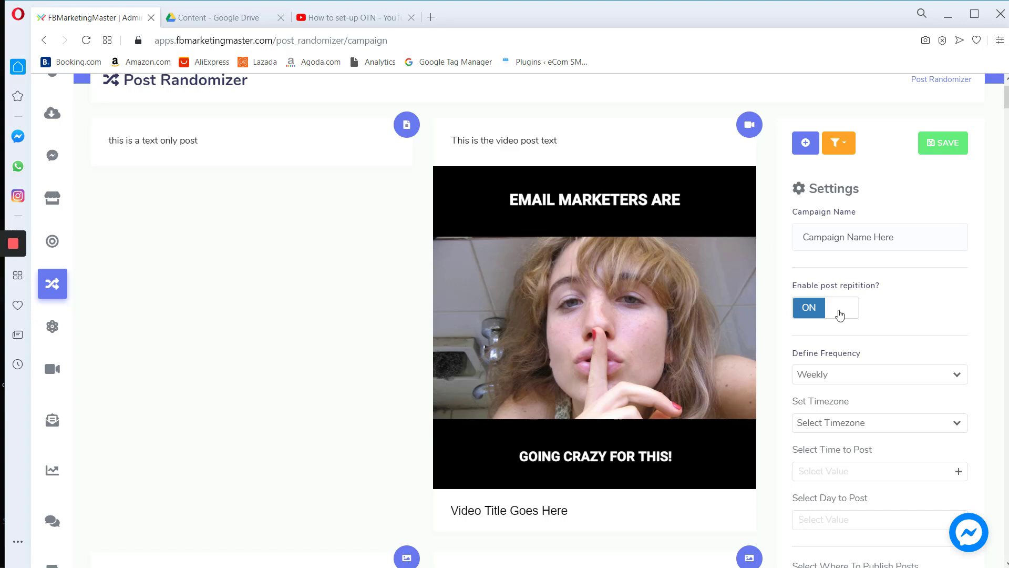
{"action": "left_click", "coordinate": [840, 314]}
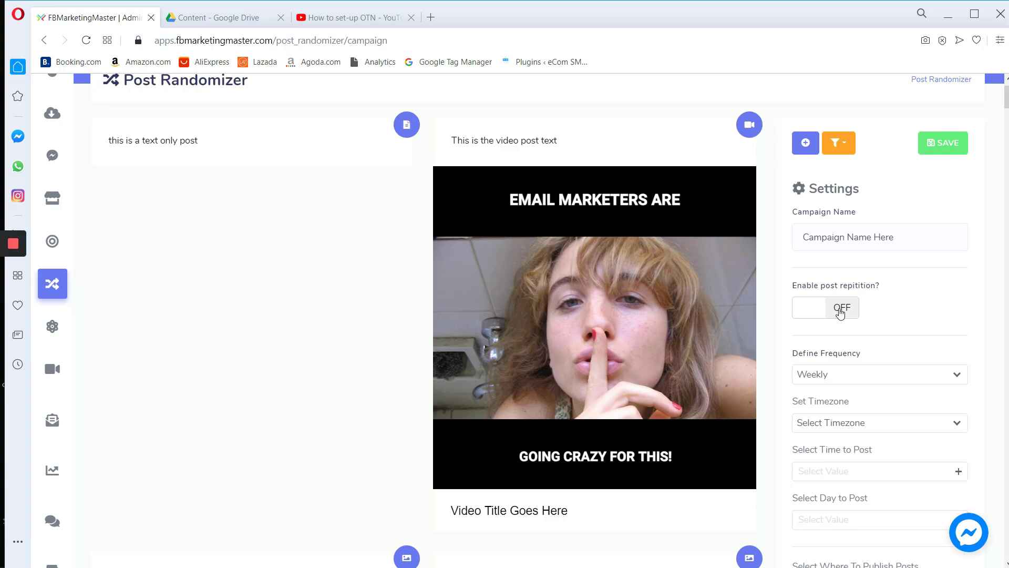
{"action": "left_click", "coordinate": [840, 311]}
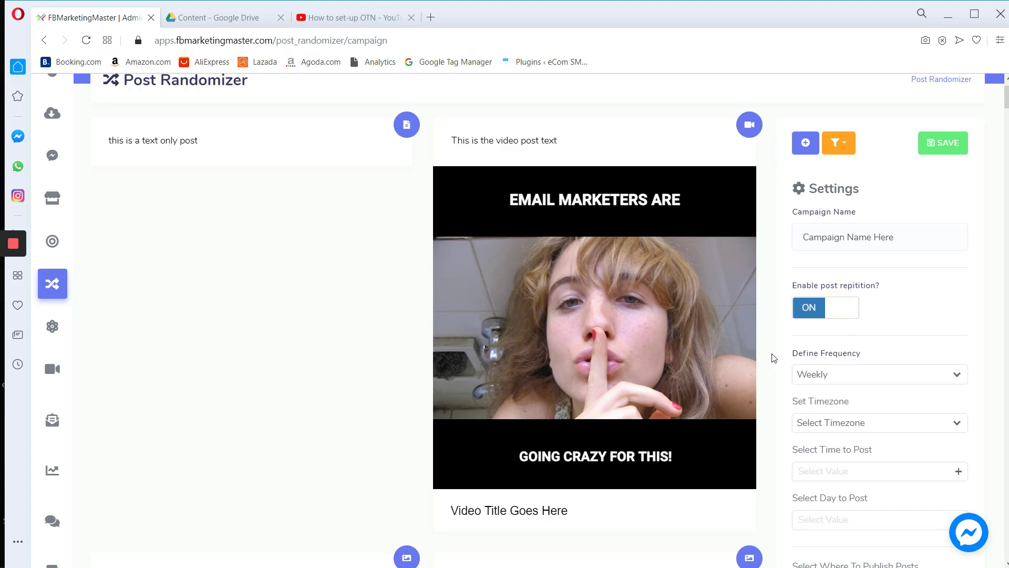
Step: Set the posting frequency to Daily, try Weekly and Monthly, and return it to Daily
{"action": "scroll", "coordinate": [773, 356], "scroll_direction": "down", "scroll_amount": 1}
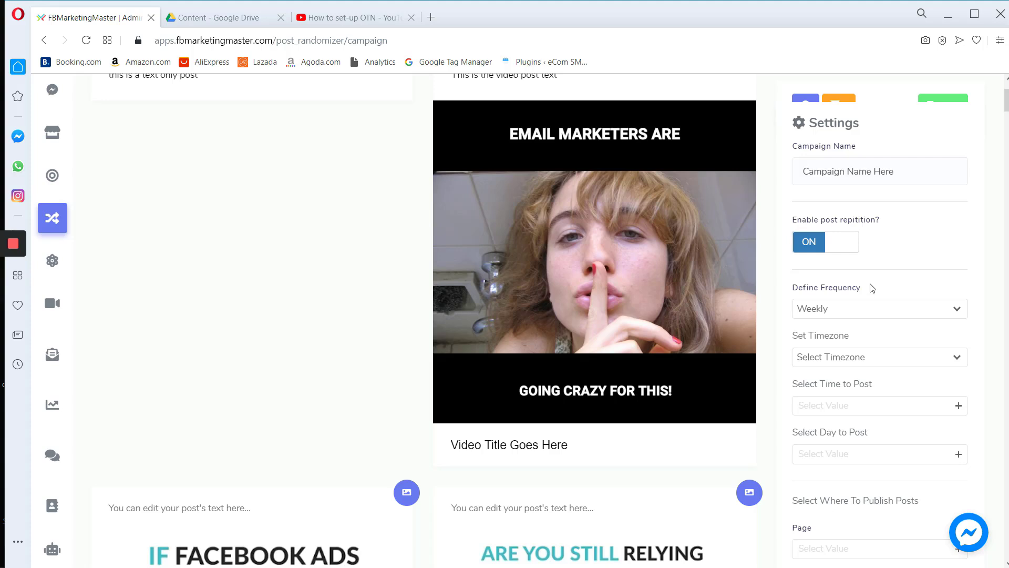
{"action": "left_click", "coordinate": [845, 312]}
{"action": "left_click", "coordinate": [837, 346]}
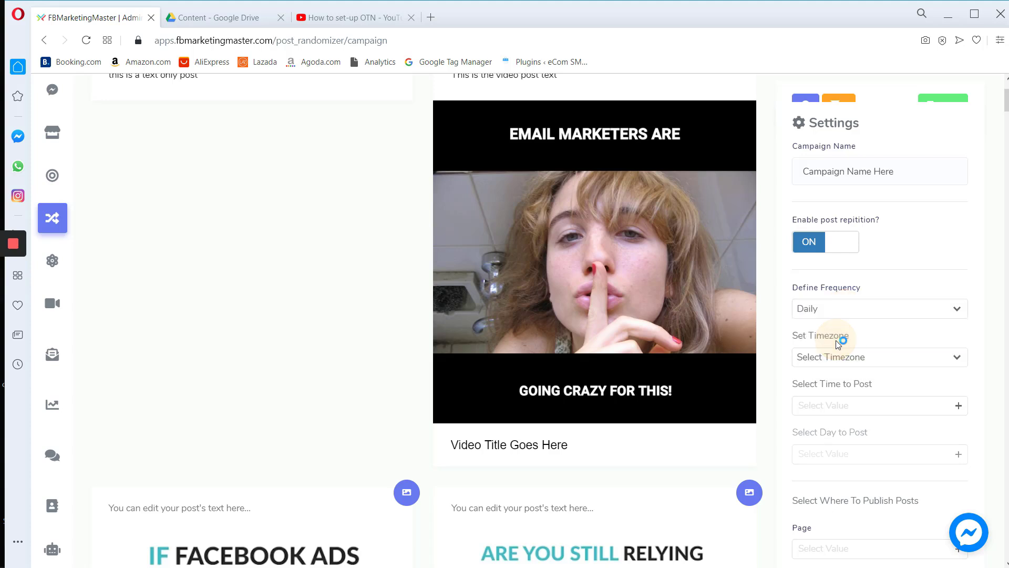
{"action": "left_click", "coordinate": [828, 308]}
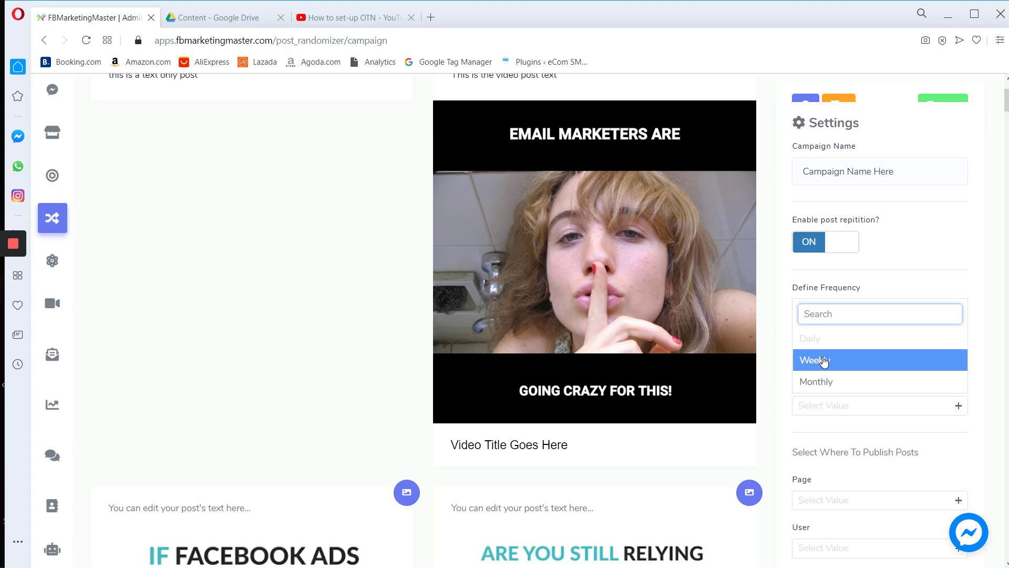
{"action": "left_click", "coordinate": [824, 362]}
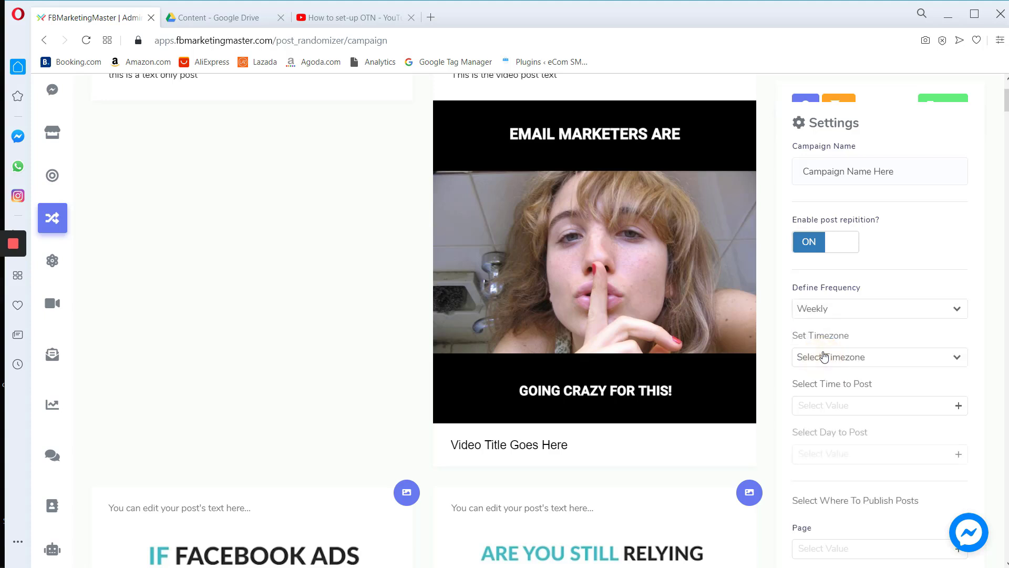
{"action": "left_click", "coordinate": [816, 314]}
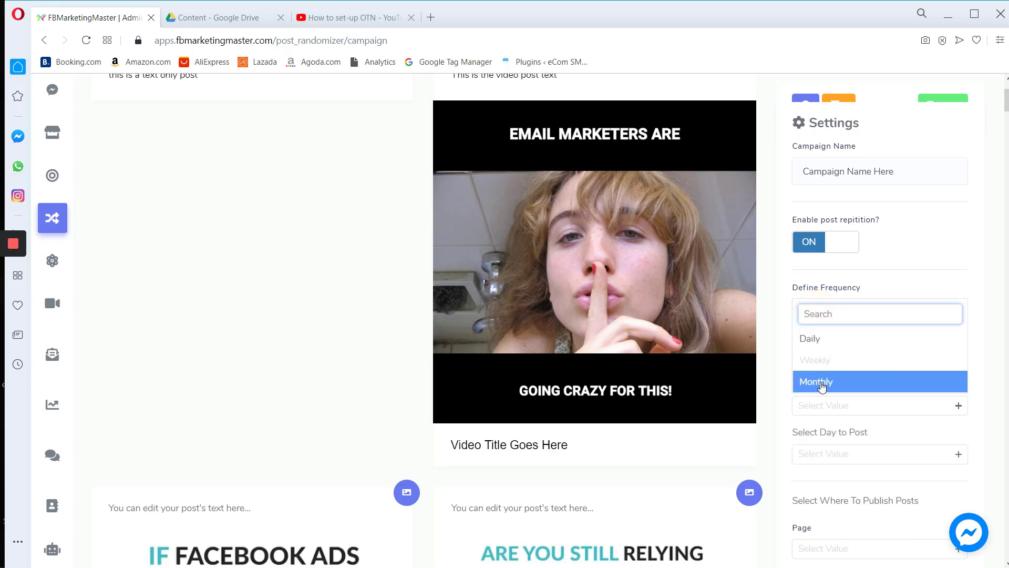
{"action": "left_click", "coordinate": [823, 387]}
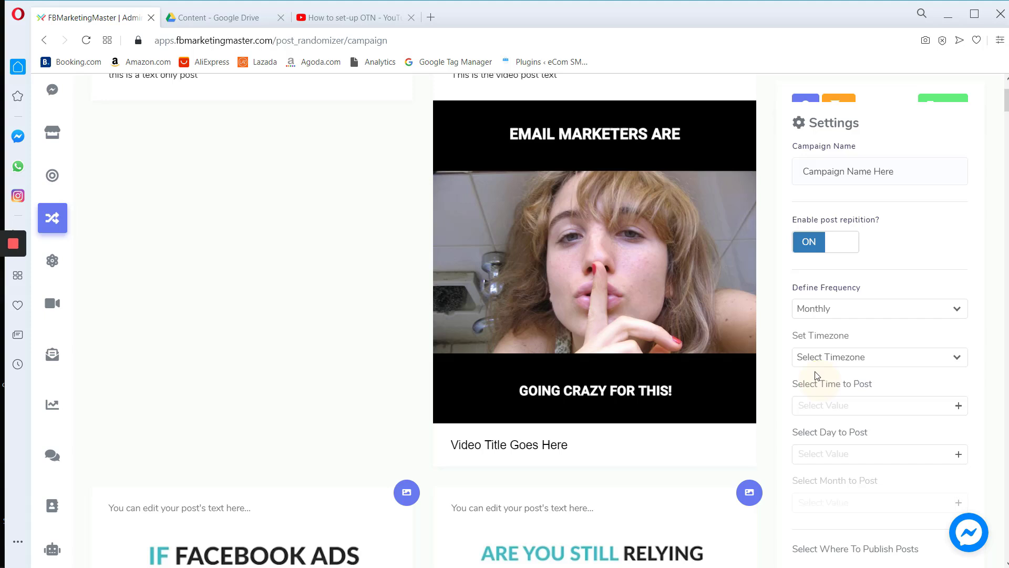
{"action": "left_click", "coordinate": [827, 313]}
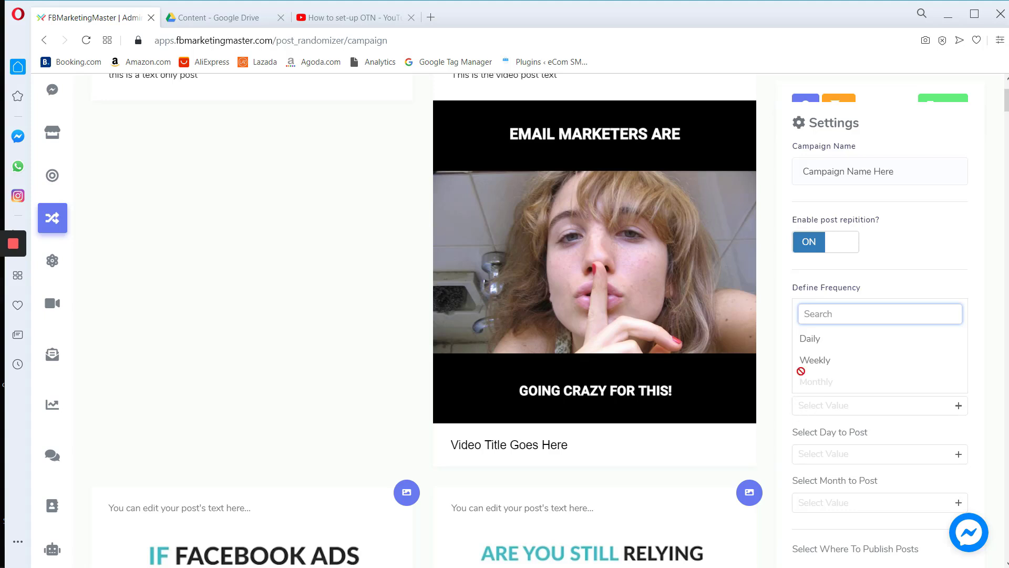
{"action": "left_click", "coordinate": [809, 338]}
Step: Set the campaign's timezone to America/New_York
{"action": "scroll", "coordinate": [791, 293], "scroll_direction": "down", "scroll_amount": 1}
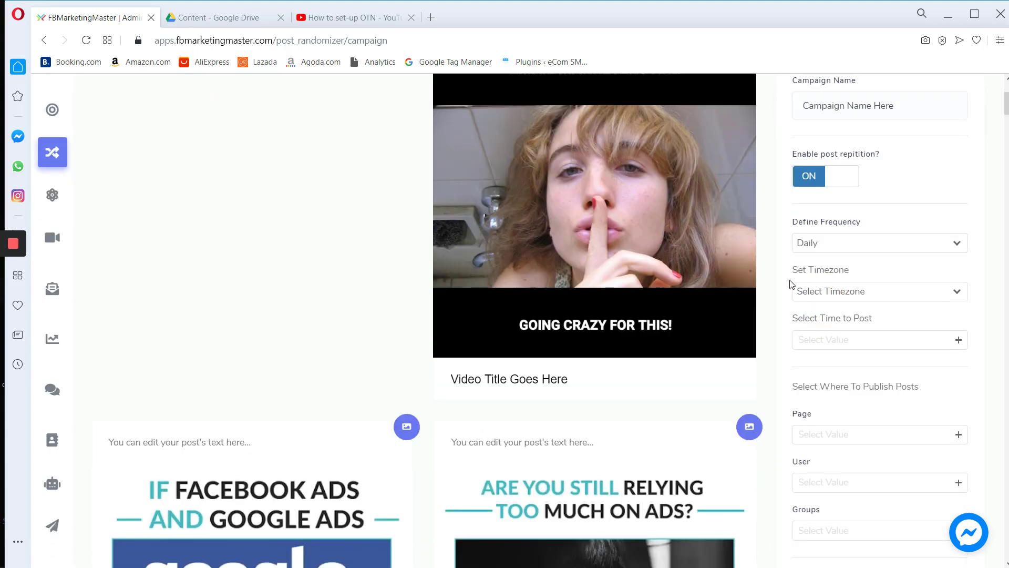
{"action": "left_click", "coordinate": [817, 292]}
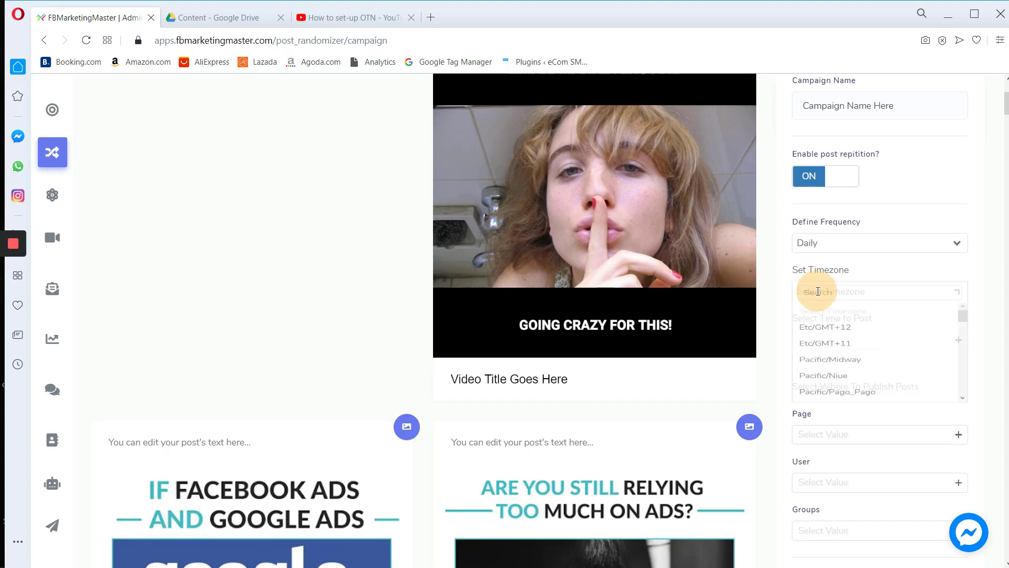
{"action": "type", "text": "new"}
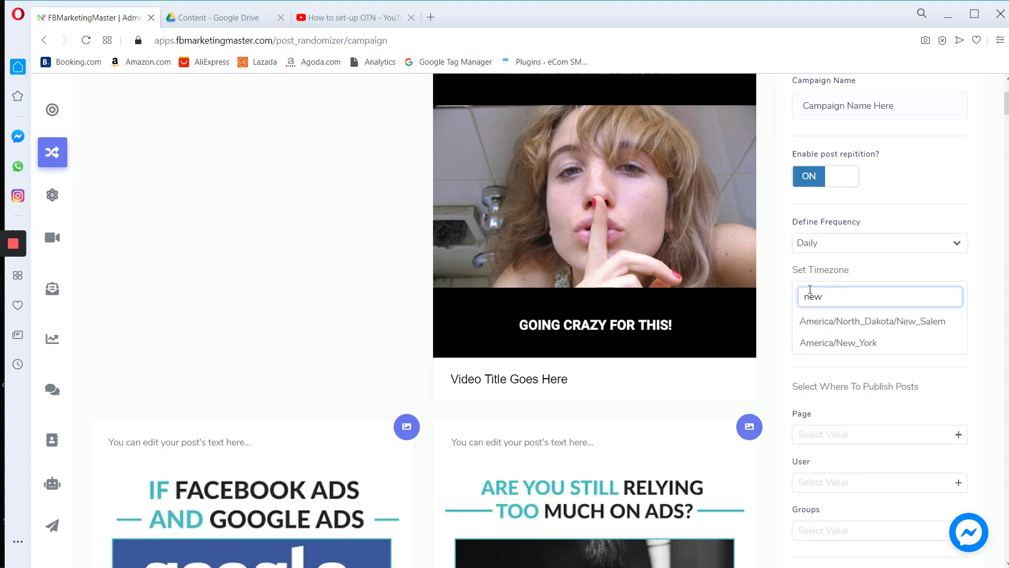
{"action": "left_click", "coordinate": [814, 344]}
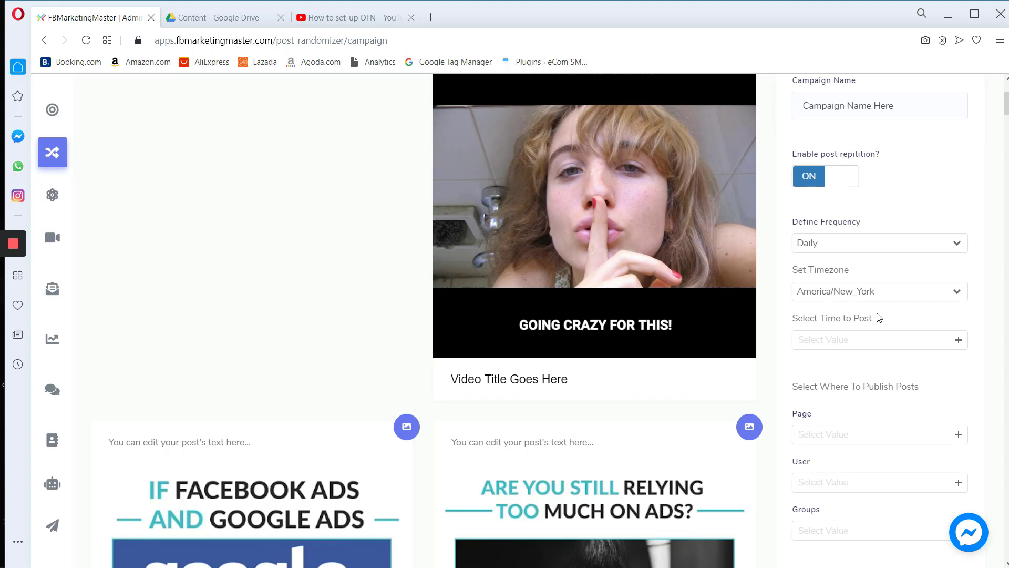
Step: Add 10:00 AM, 5:00 PM and 10:00 PM as the campaign's posting times
{"action": "left_click", "coordinate": [859, 340]}
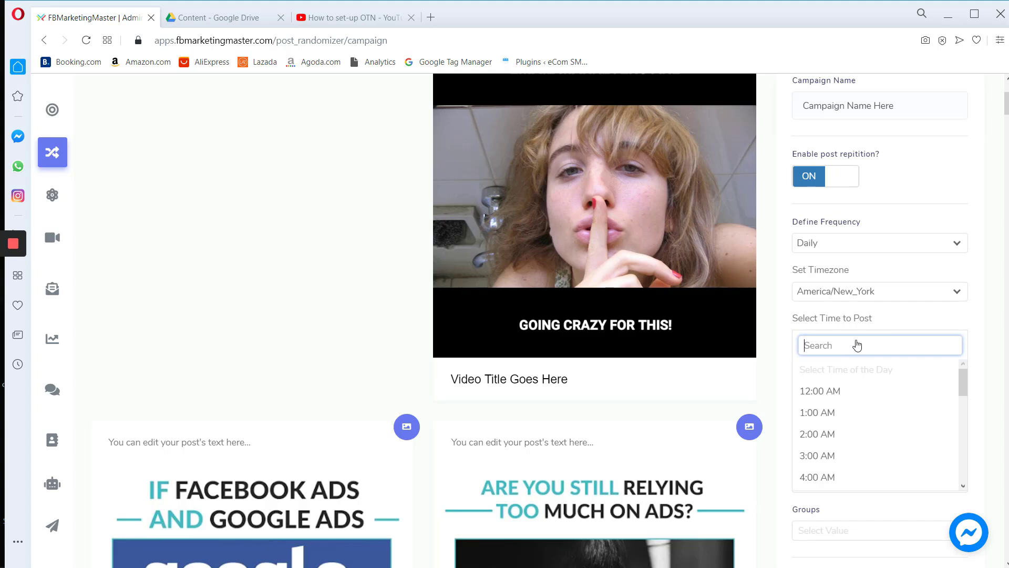
{"action": "type", "text": "10"}
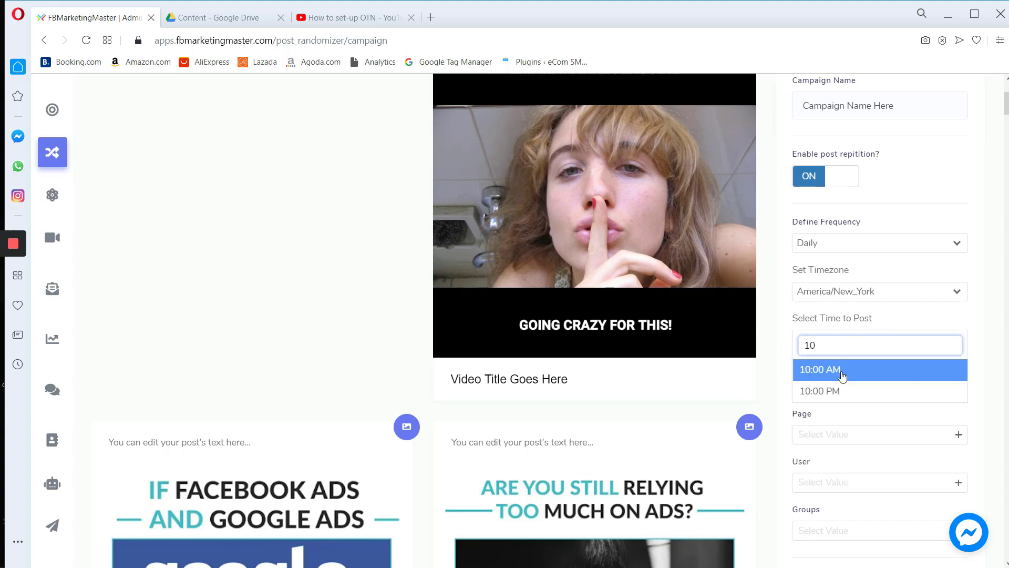
{"action": "left_click", "coordinate": [847, 368]}
{"action": "left_click", "coordinate": [876, 342]}
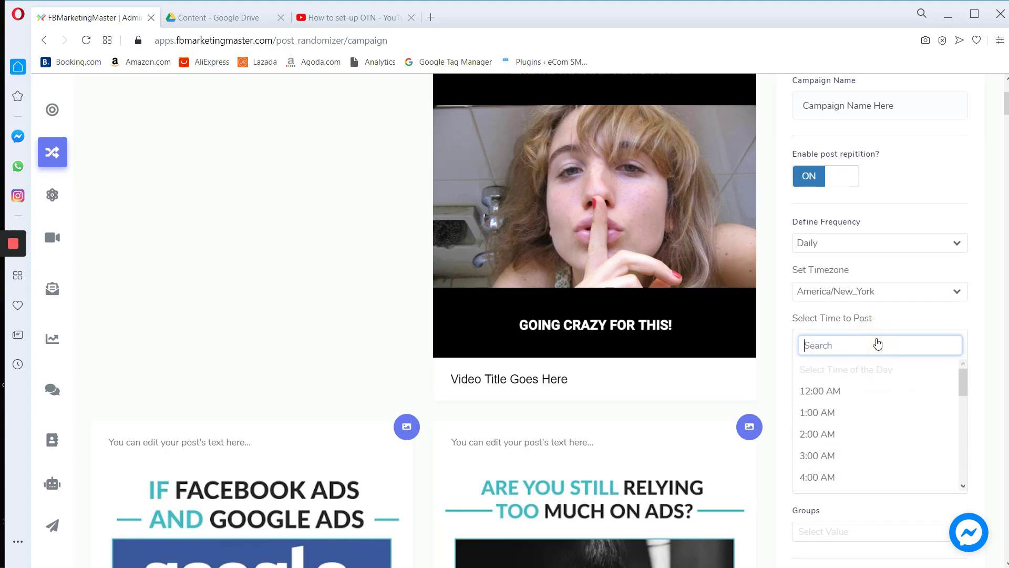
{"action": "type", "text": "5pm"}
{"action": "key", "text": "BackSpace"}
{"action": "key", "text": "BackSpace"}
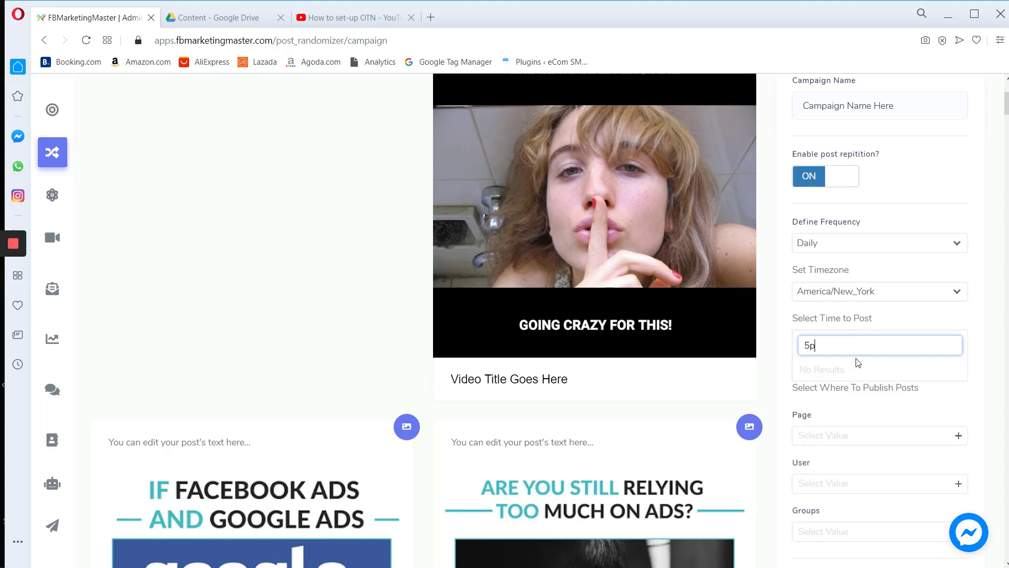
{"action": "left_click", "coordinate": [866, 387]}
{"action": "left_click", "coordinate": [911, 345]}
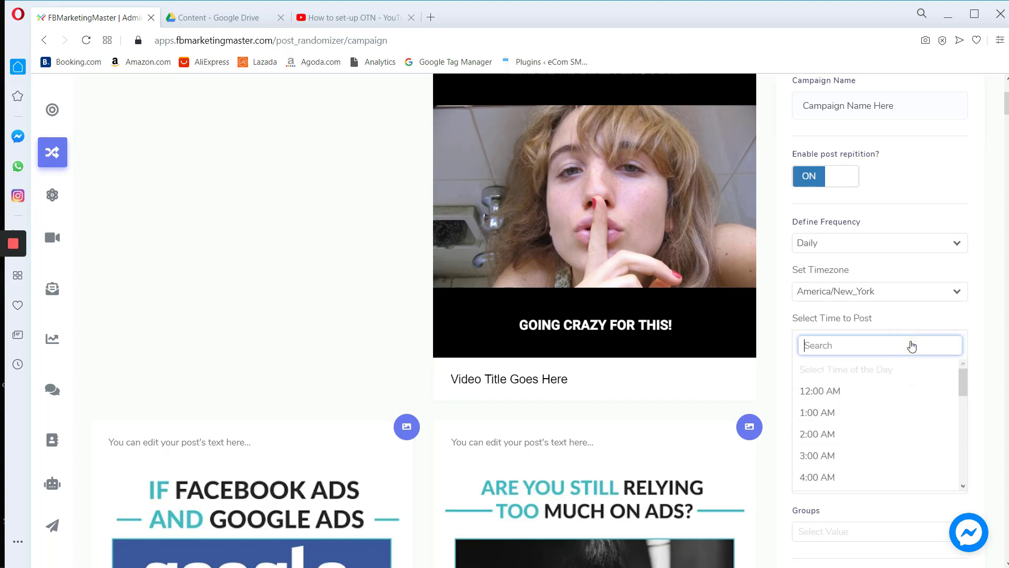
{"action": "type", "text": "10"}
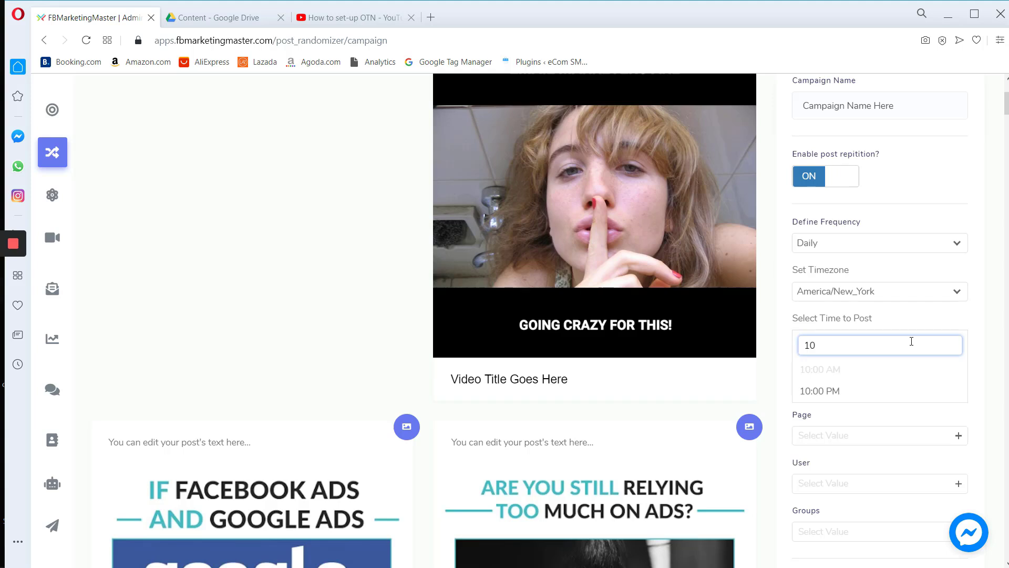
{"action": "left_click", "coordinate": [896, 388]}
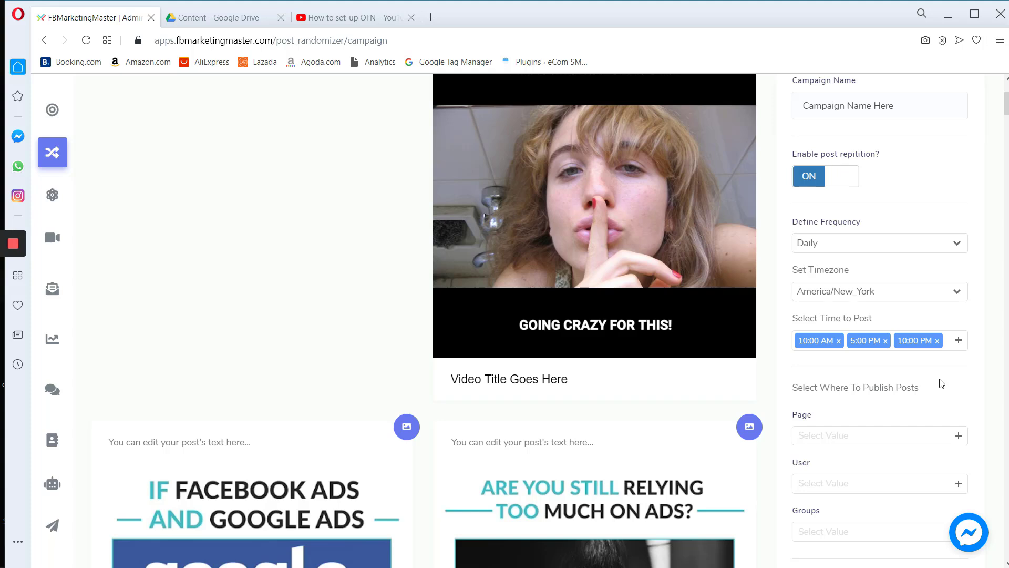
Step: Change the posting frequency to Weekly and select Monday and Thursday as the days to post
{"action": "left_click", "coordinate": [817, 245]}
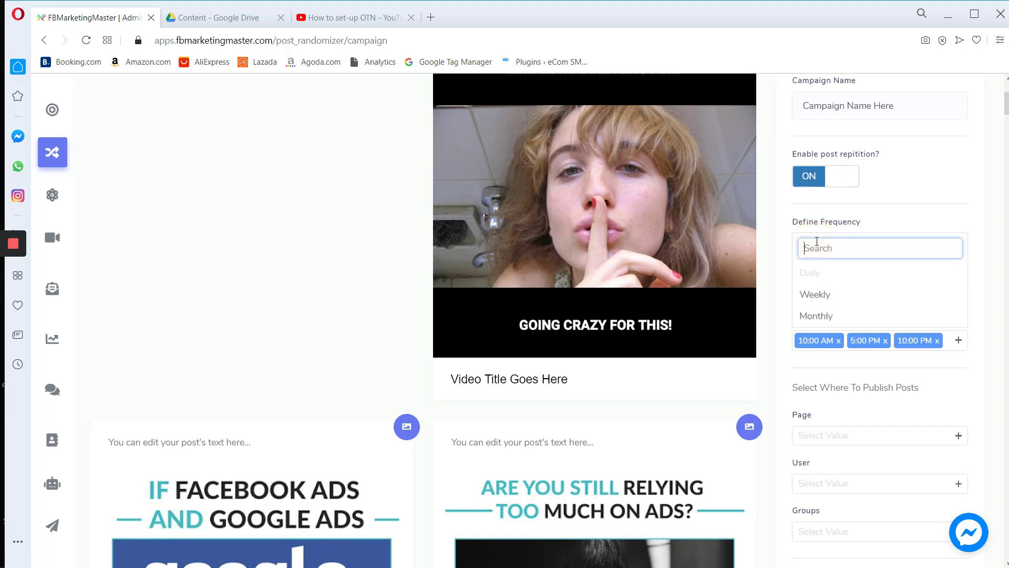
{"action": "left_click", "coordinate": [824, 299]}
{"action": "scroll", "coordinate": [823, 325], "scroll_direction": "down", "scroll_amount": 1}
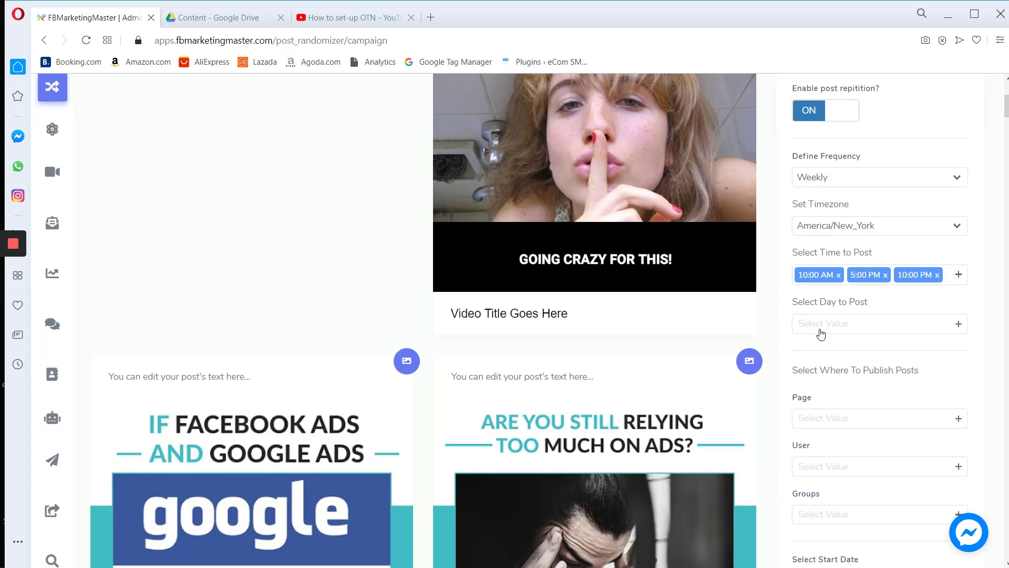
{"action": "left_click", "coordinate": [821, 333]}
{"action": "left_click", "coordinate": [818, 353]}
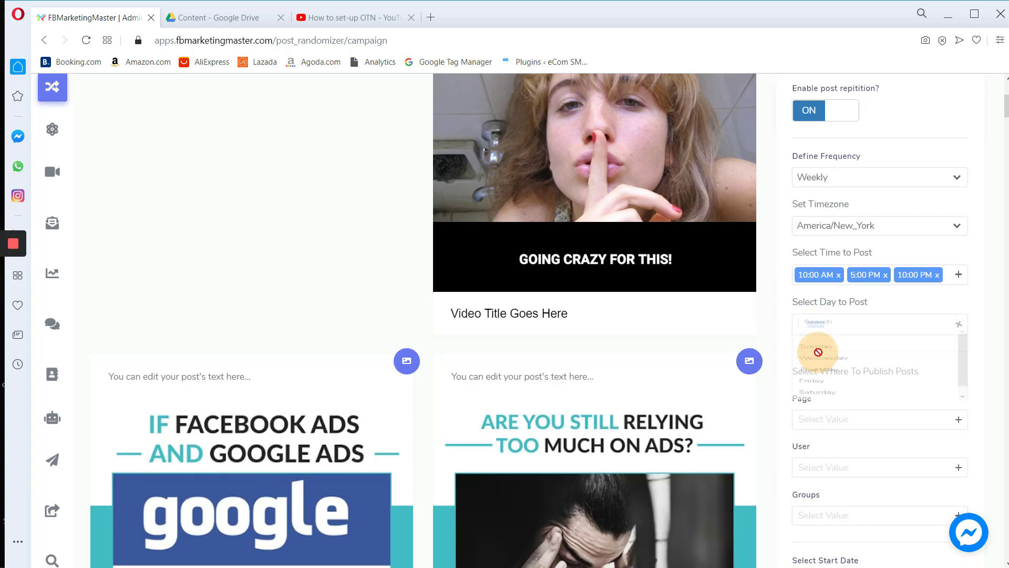
{"action": "scroll", "coordinate": [813, 387], "scroll_direction": "up", "scroll_amount": 1}
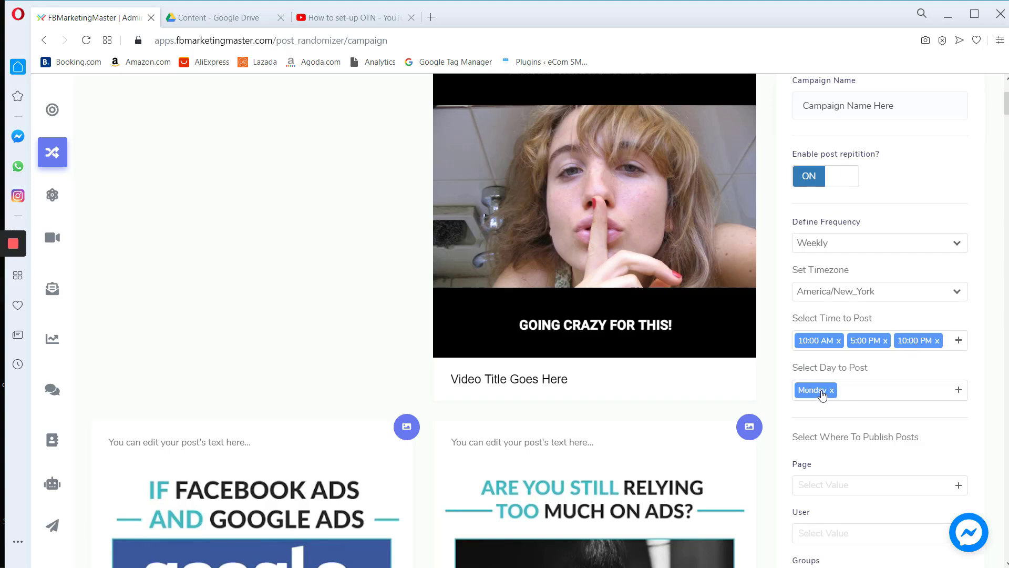
{"action": "left_click", "coordinate": [854, 397]}
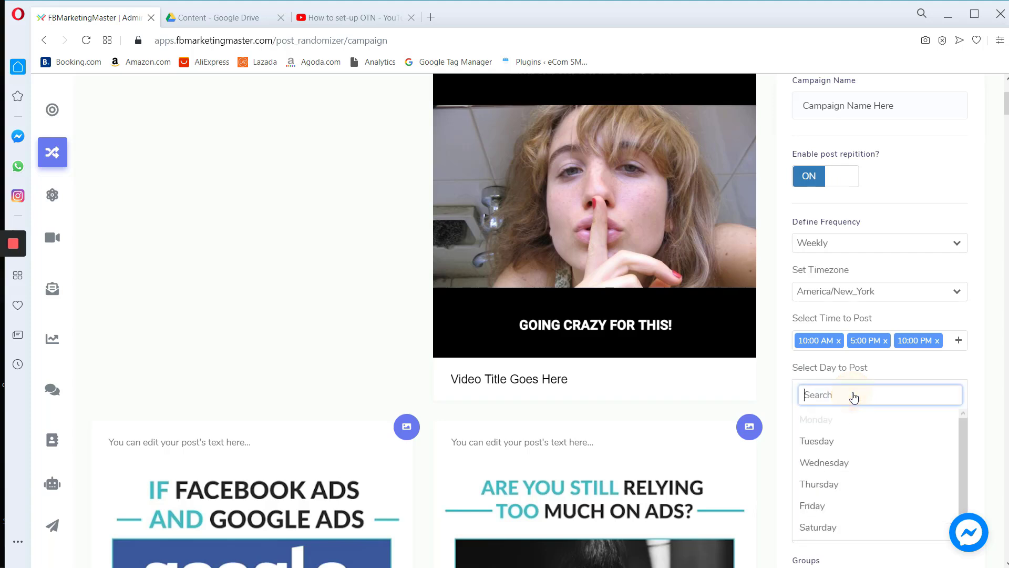
{"action": "left_click", "coordinate": [854, 481]}
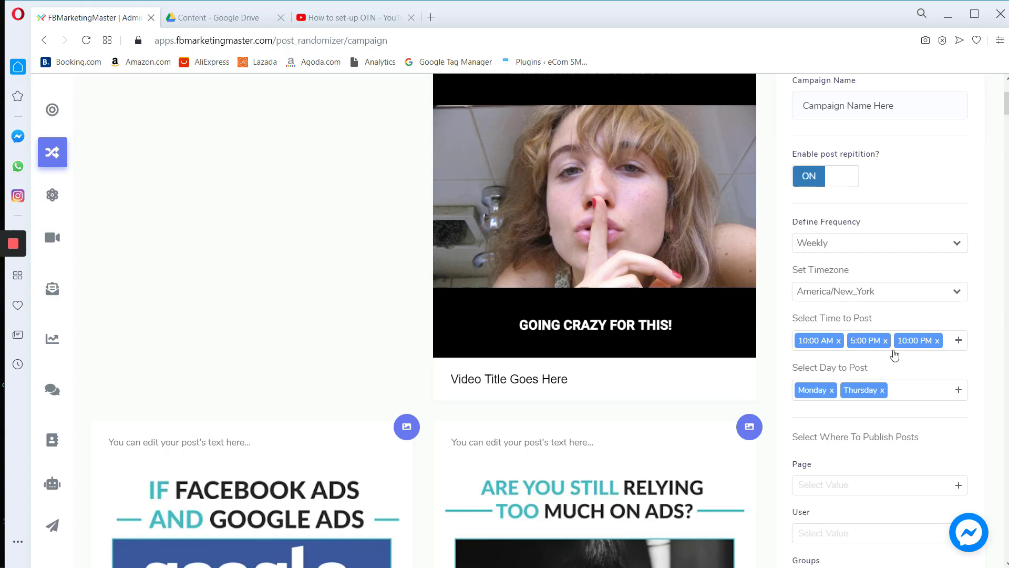
Step: Change the posting frequency to Monthly and select February as a month to post
{"action": "left_click", "coordinate": [846, 243]}
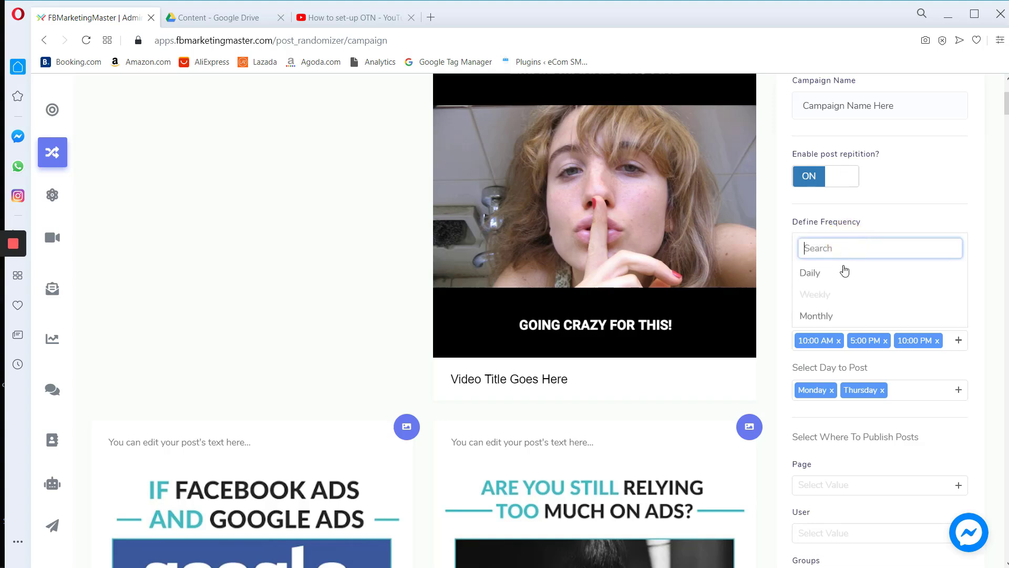
{"action": "left_click", "coordinate": [829, 317]}
{"action": "scroll", "coordinate": [833, 428], "scroll_direction": "down", "scroll_amount": 1}
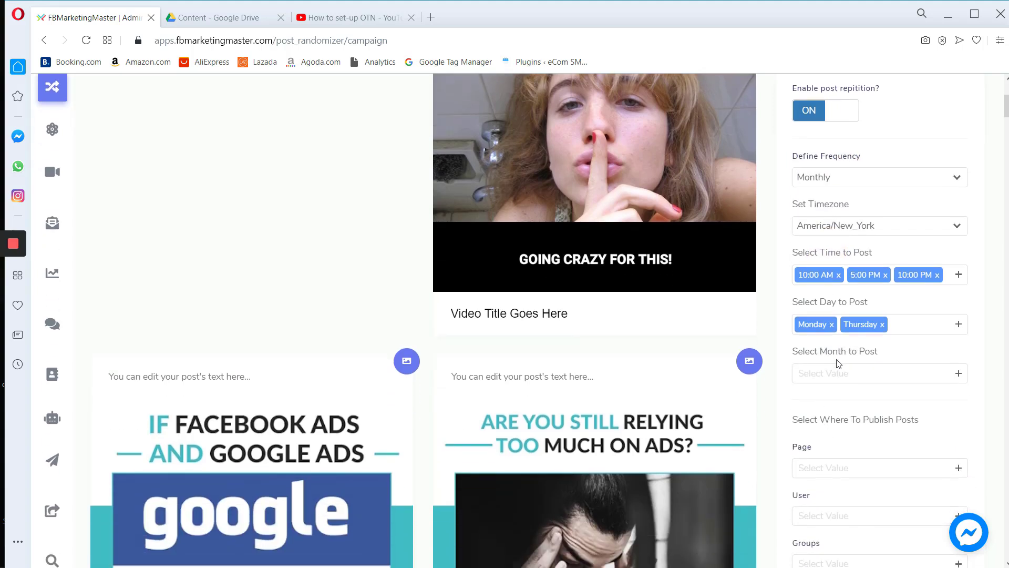
{"action": "left_click", "coordinate": [838, 377]}
{"action": "left_click", "coordinate": [794, 364]}
{"action": "left_click", "coordinate": [822, 378]}
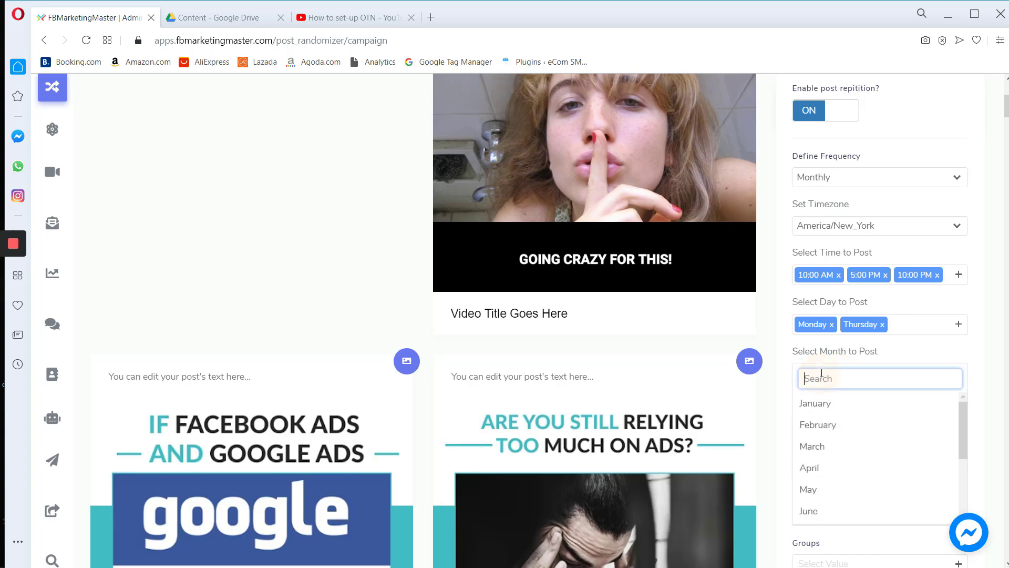
{"action": "left_click", "coordinate": [836, 428]}
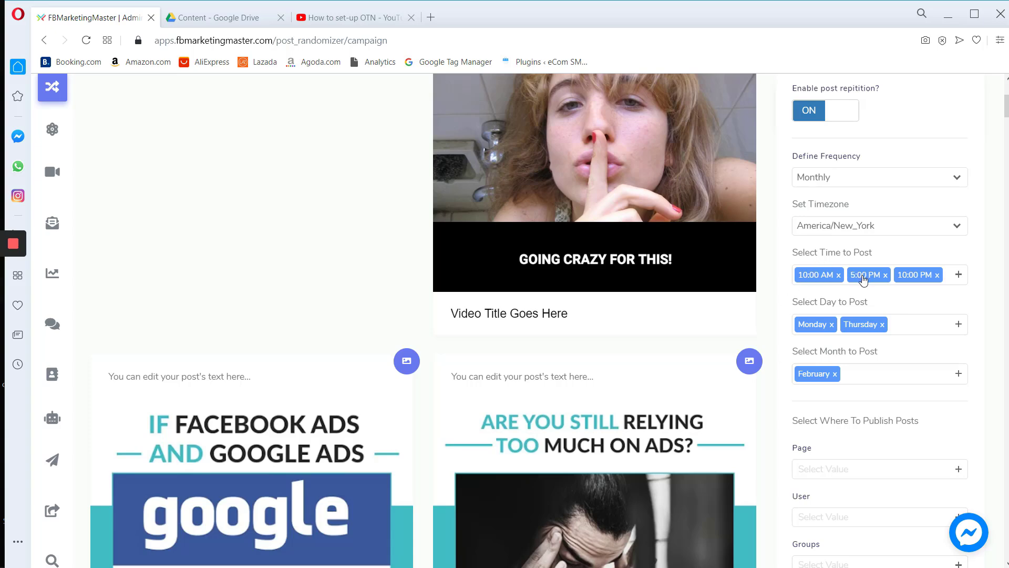
Step: Add January, March and April to the months to post
{"action": "left_click", "coordinate": [888, 376]}
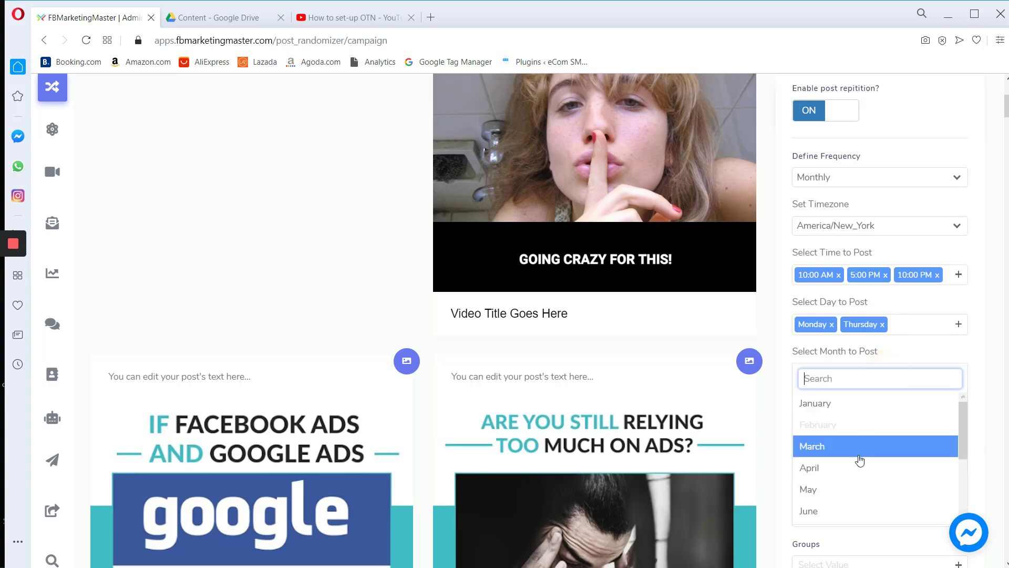
{"action": "left_click", "coordinate": [858, 403]}
{"action": "left_click", "coordinate": [921, 378]}
{"action": "left_click", "coordinate": [846, 445]}
{"action": "left_click", "coordinate": [928, 373]}
{"action": "left_click", "coordinate": [825, 467]}
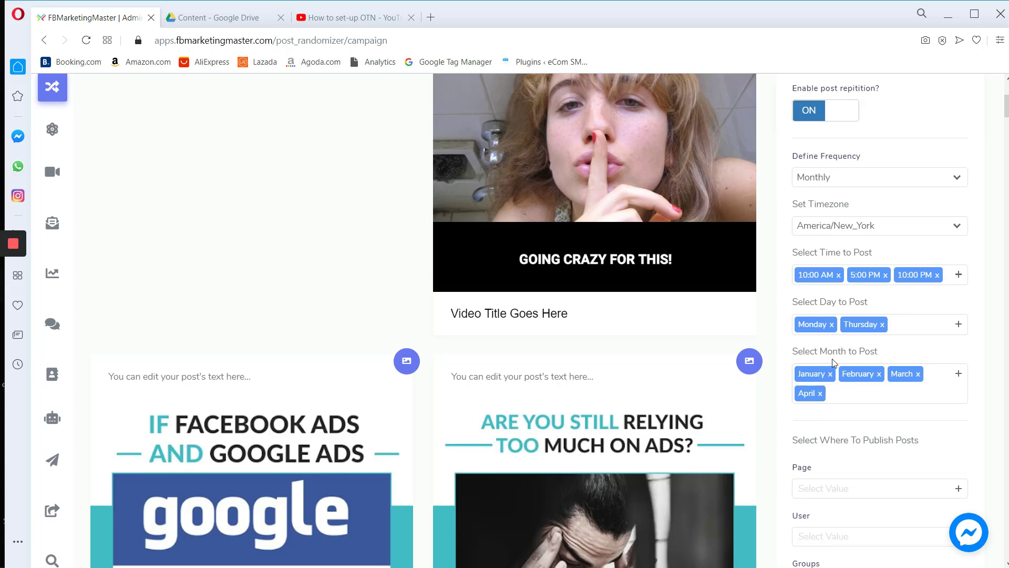
Step: Add 12:00 AM to the campaign's posting times and remove 10:00 PM
{"action": "scroll", "coordinate": [824, 368], "scroll_direction": "up", "scroll_amount": 1}
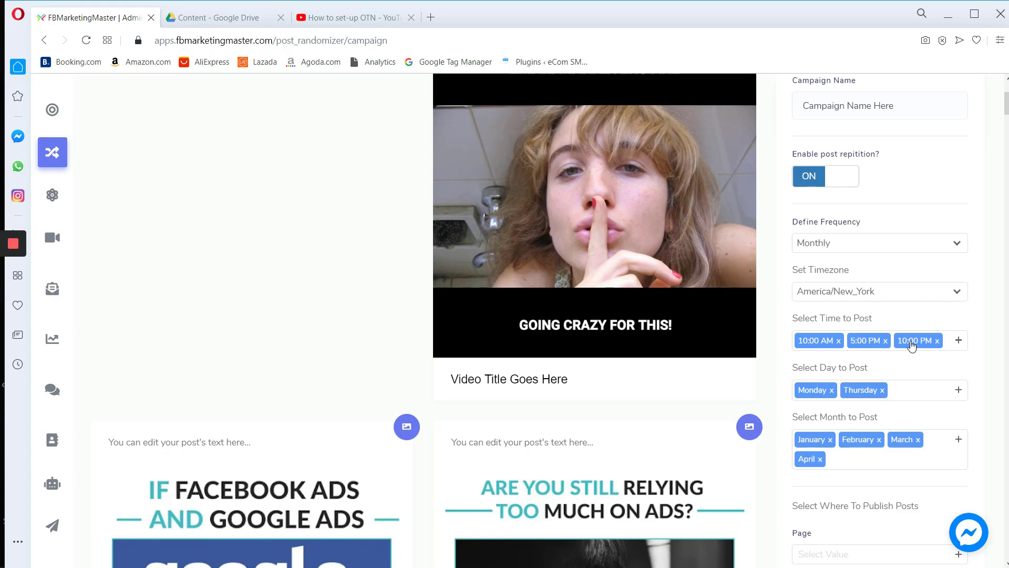
{"action": "left_click", "coordinate": [957, 340]}
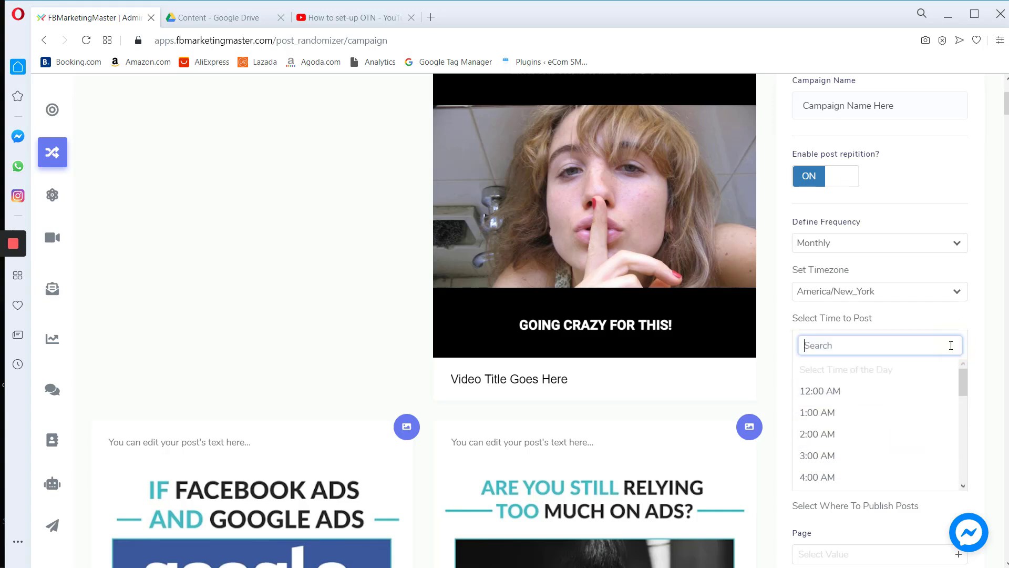
{"action": "left_click", "coordinate": [878, 394]}
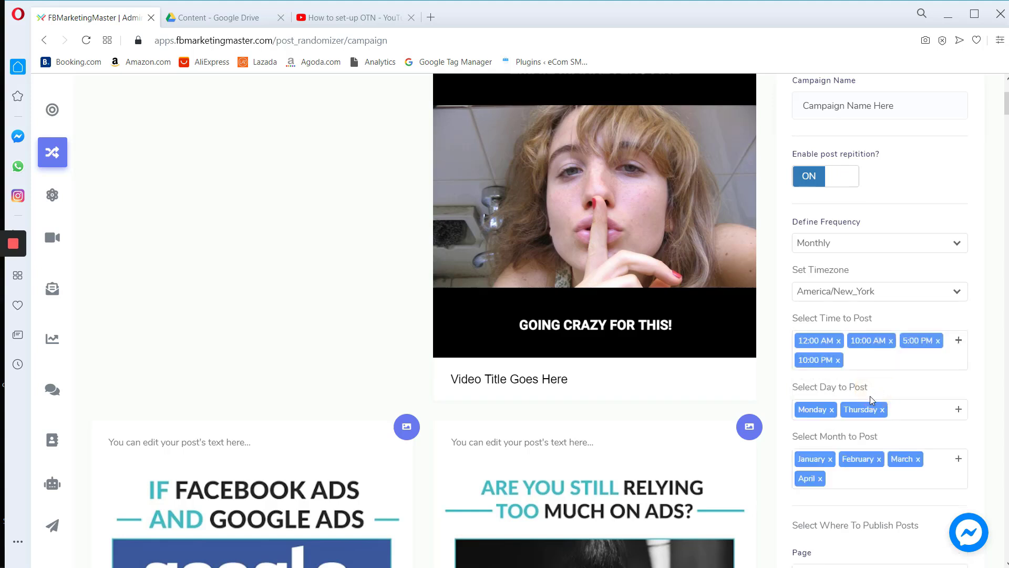
{"action": "left_click", "coordinate": [838, 361]}
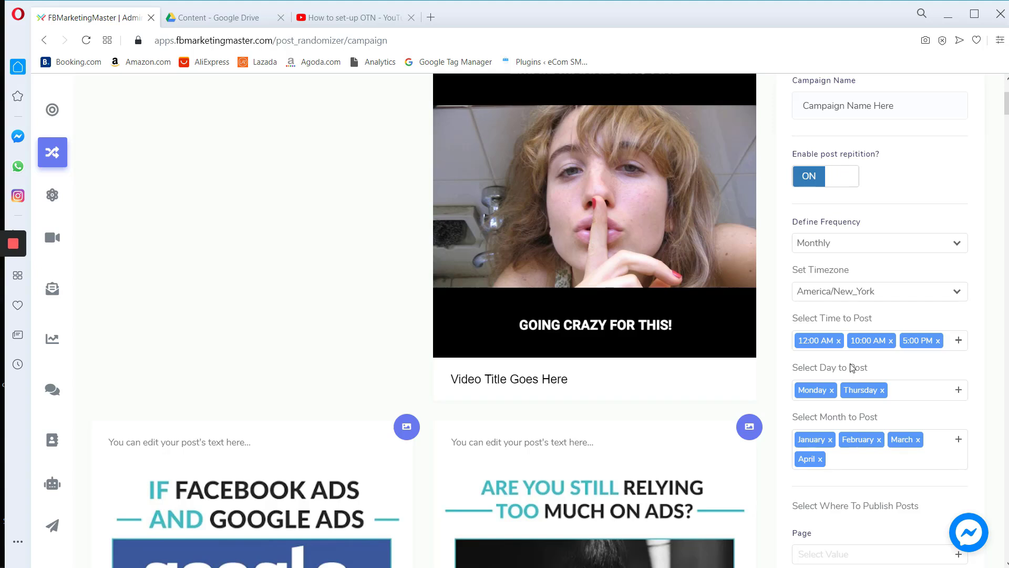
Step: Change the posting frequency to Daily, and replace the 12:00 AM posting time with 10:00 PM
{"action": "left_click", "coordinate": [810, 246]}
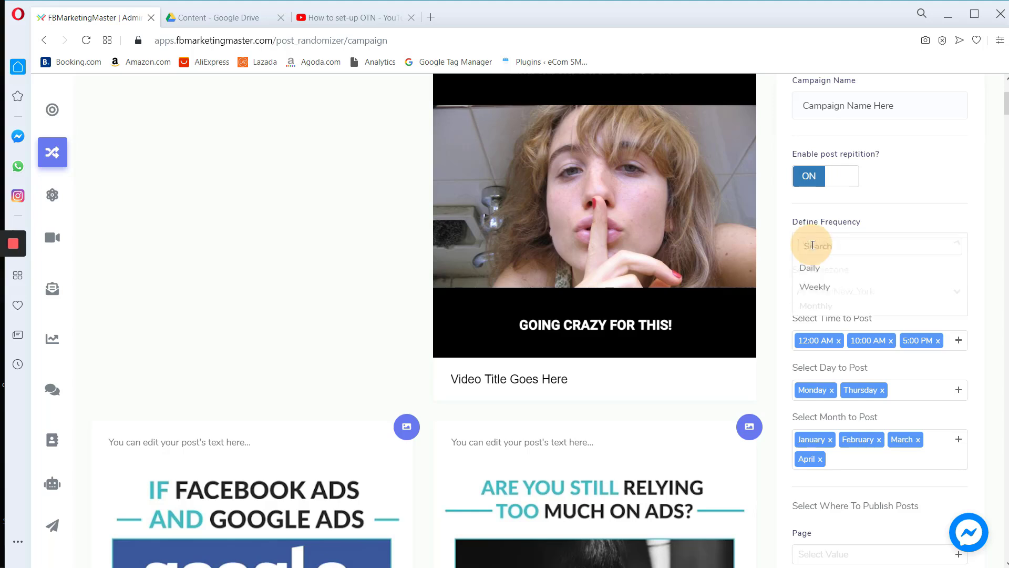
{"action": "left_click", "coordinate": [810, 274]}
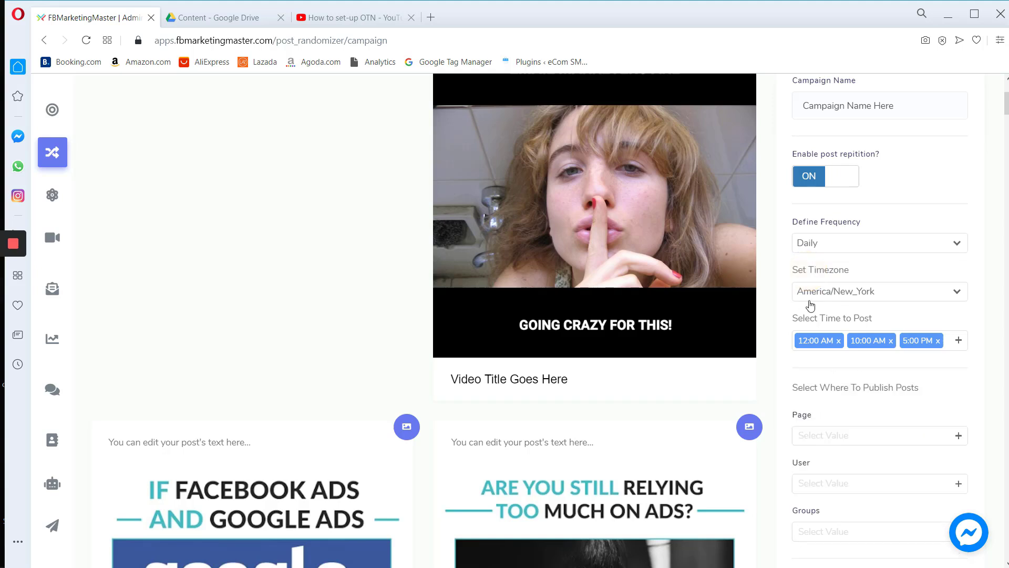
{"action": "left_click", "coordinate": [838, 341]}
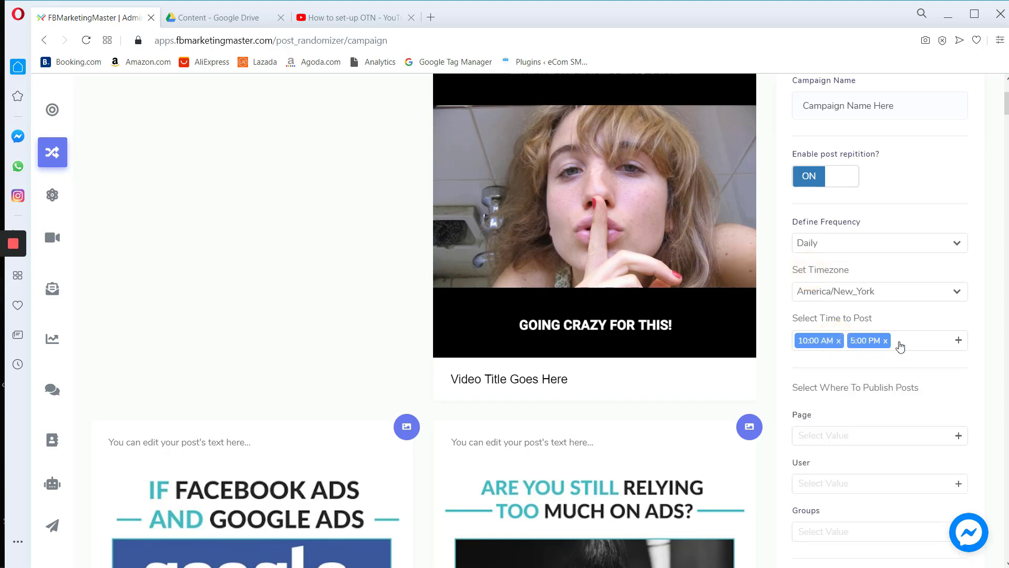
{"action": "left_click", "coordinate": [920, 345]}
{"action": "type", "text": "10"}
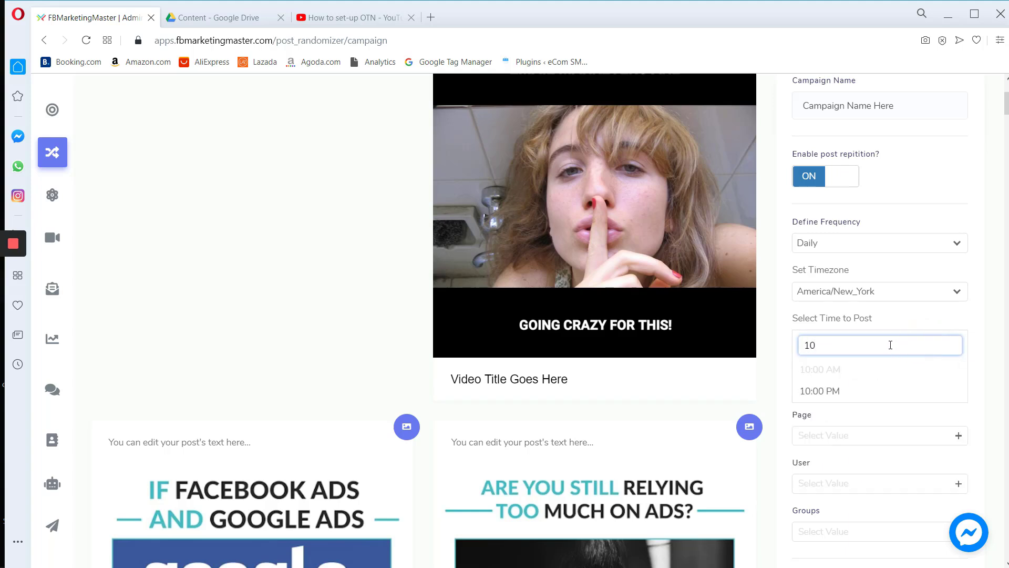
{"action": "left_click", "coordinate": [841, 391]}
Step: Select Broad Page, The New Normal Essentials, My Test Page and Myshopphfficial as the pages to publish the posts to
{"action": "scroll", "coordinate": [760, 374], "scroll_direction": "down", "scroll_amount": 2}
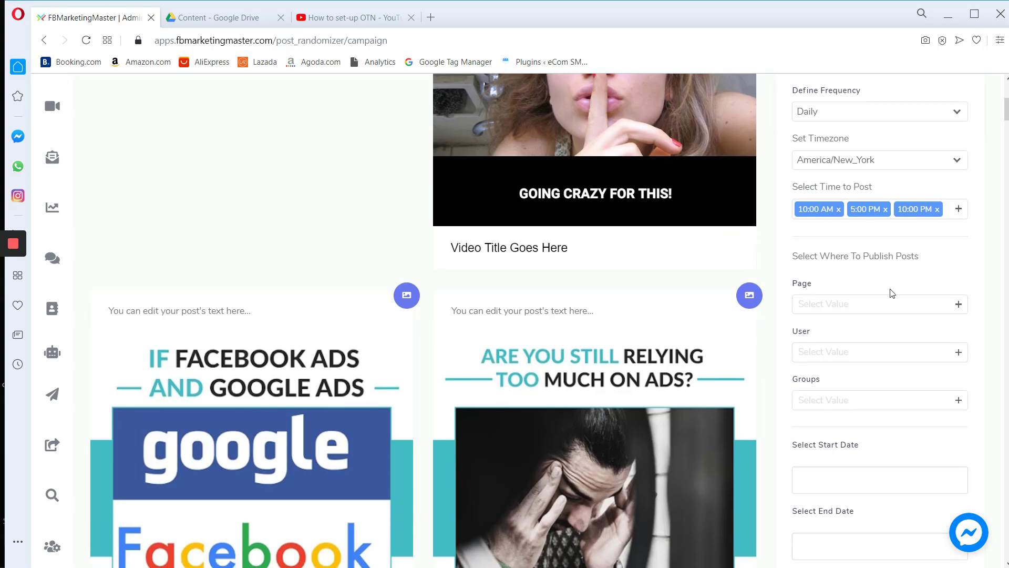
{"action": "left_click_drag", "start_coordinate": [935, 259], "coordinate": [795, 261]}
{"action": "left_click", "coordinate": [863, 259]}
{"action": "scroll", "coordinate": [867, 266], "scroll_direction": "down", "scroll_amount": 1}
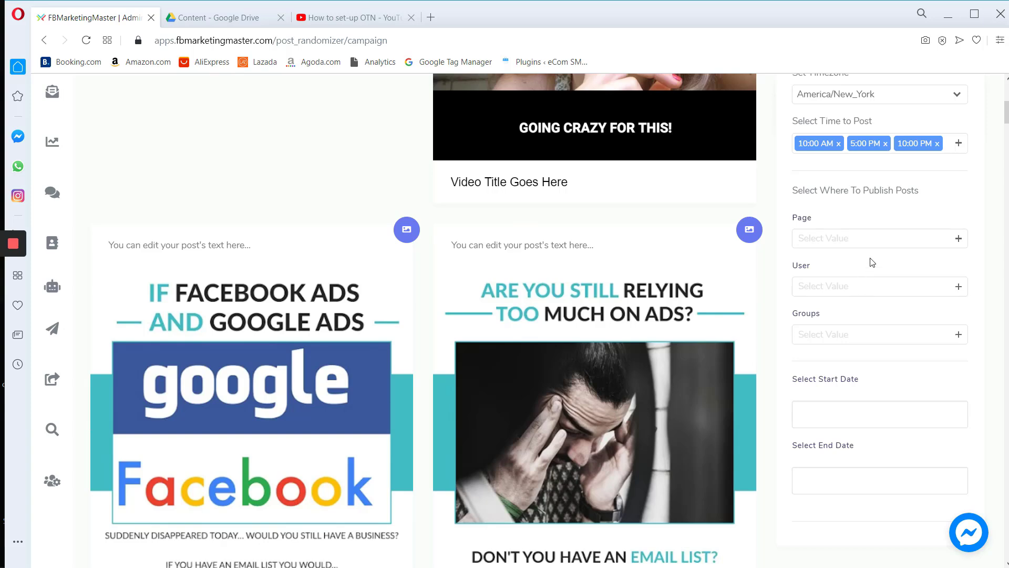
{"action": "left_click", "coordinate": [873, 240]}
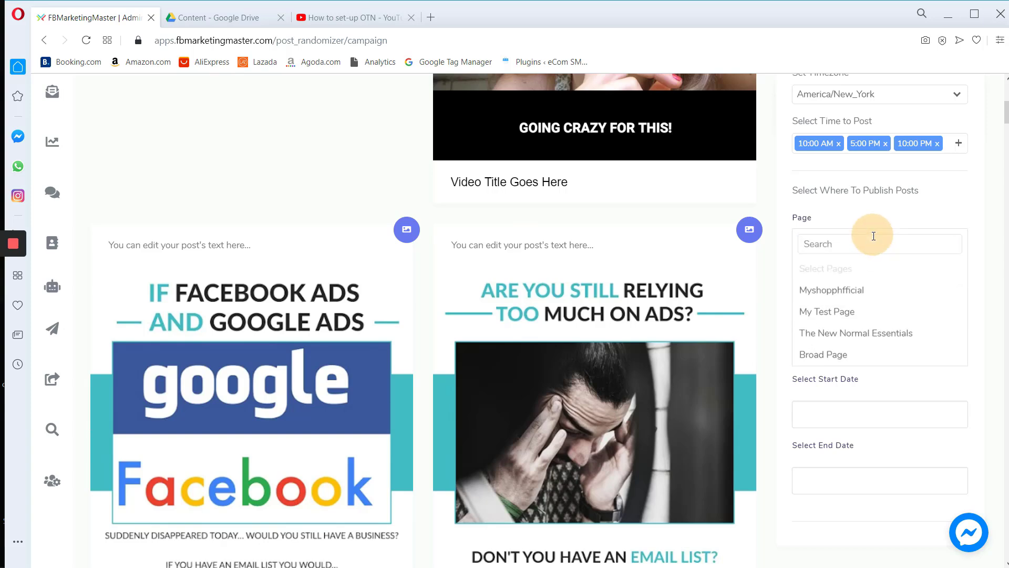
{"action": "left_click", "coordinate": [860, 358]}
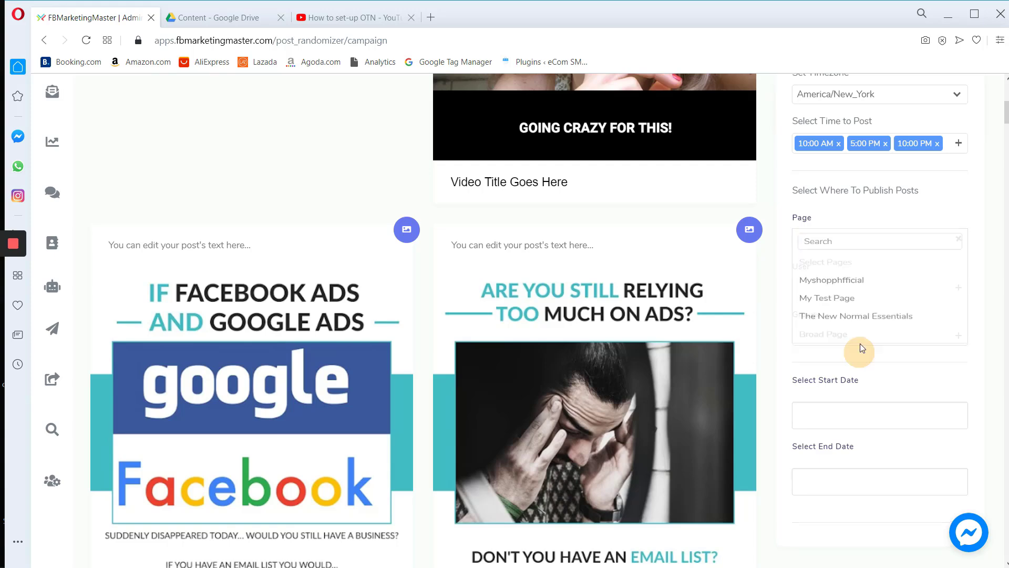
{"action": "left_click", "coordinate": [888, 240]}
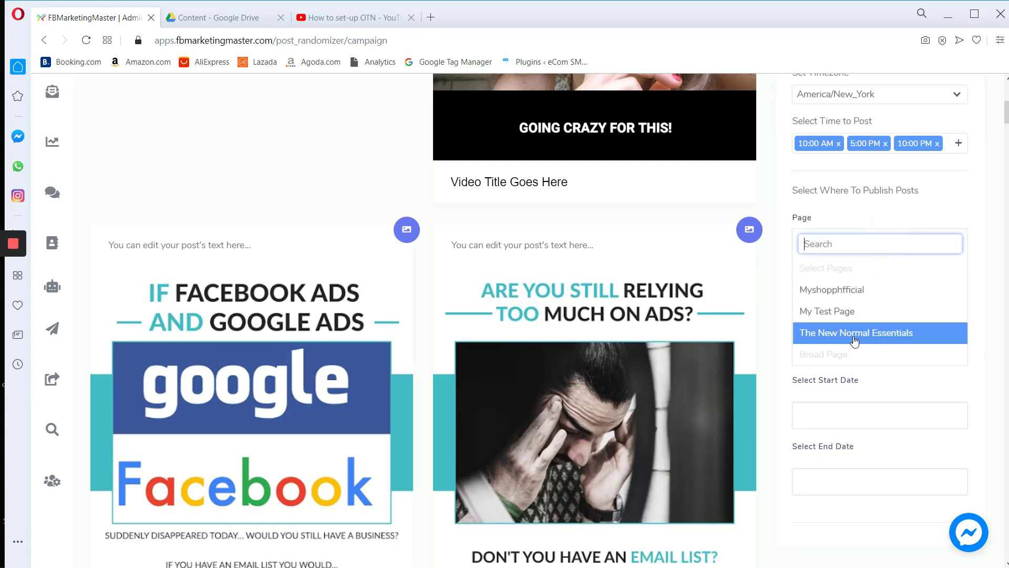
{"action": "left_click", "coordinate": [852, 332]}
{"action": "left_click", "coordinate": [911, 241]}
{"action": "left_click", "coordinate": [855, 318]}
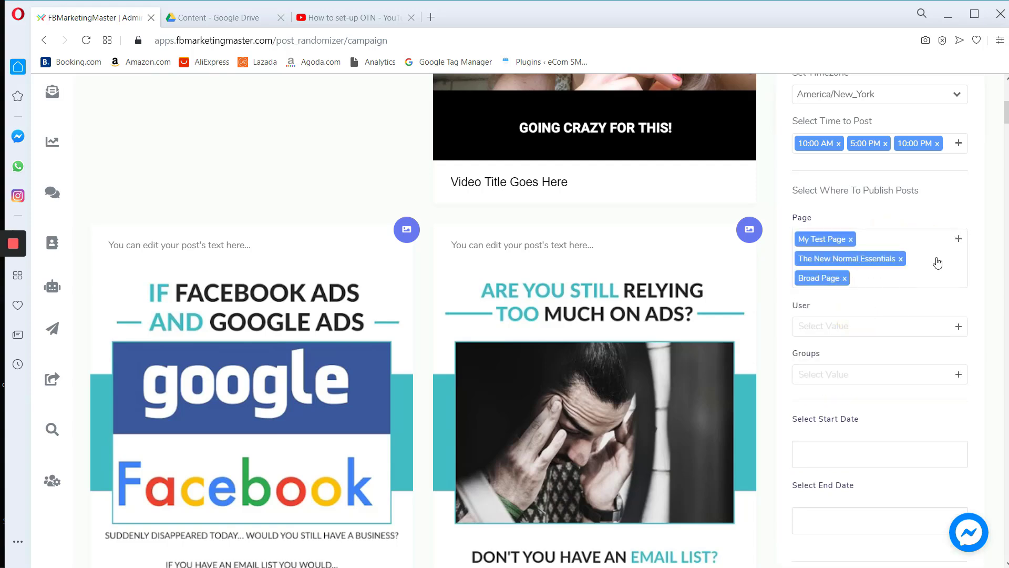
{"action": "left_click", "coordinate": [935, 262]}
{"action": "left_click", "coordinate": [831, 289]}
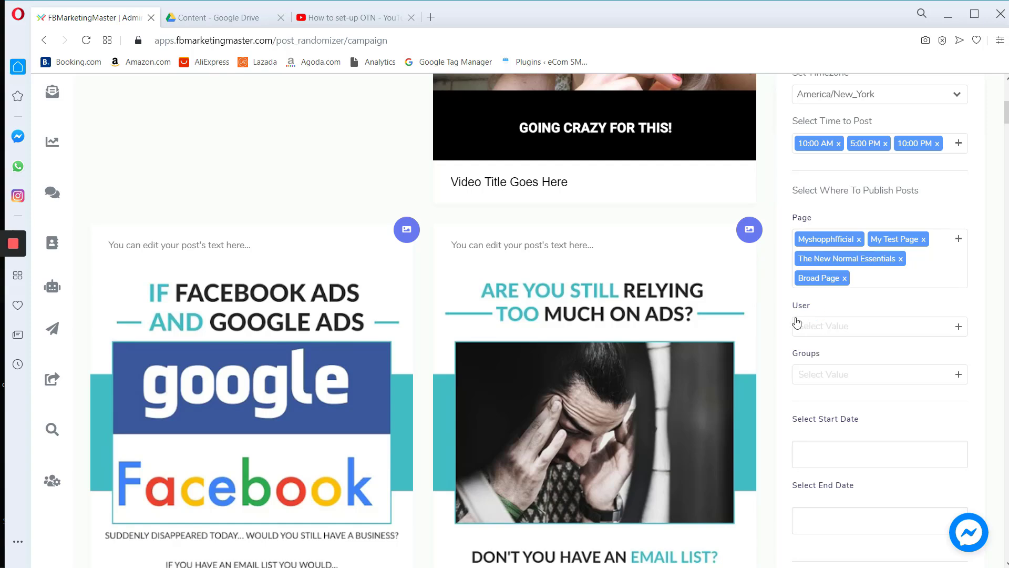
Step: Select the listed Facebook user as a publishing destination for the campaign
{"action": "scroll", "coordinate": [795, 318], "scroll_direction": "down", "scroll_amount": 1}
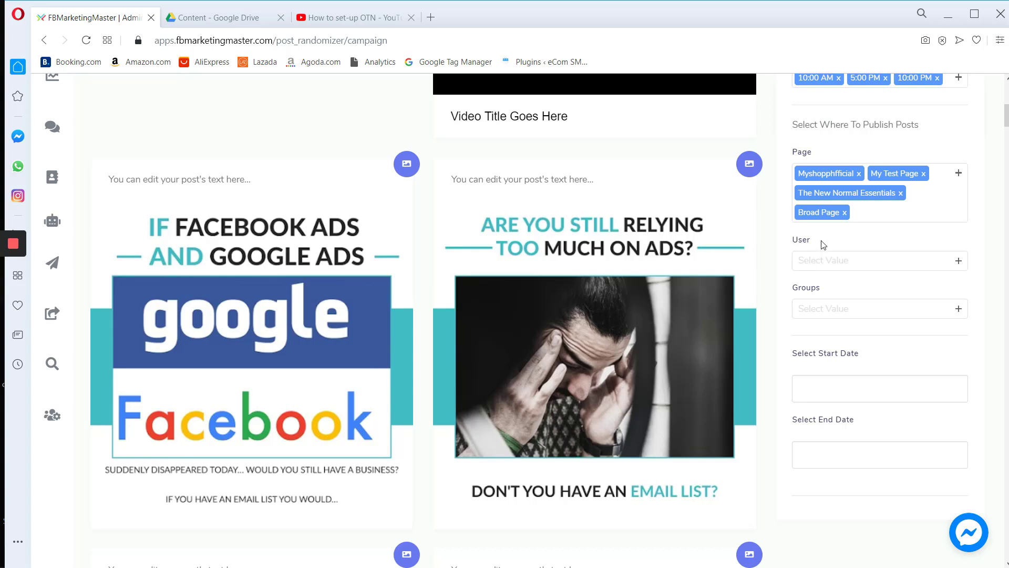
{"action": "left_click", "coordinate": [812, 265]}
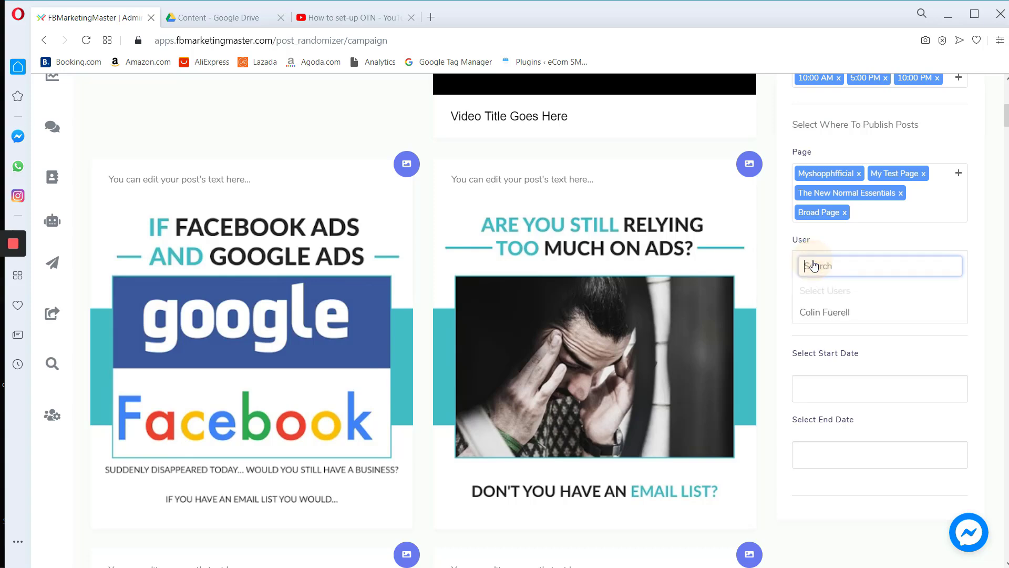
{"action": "left_click", "coordinate": [827, 312]}
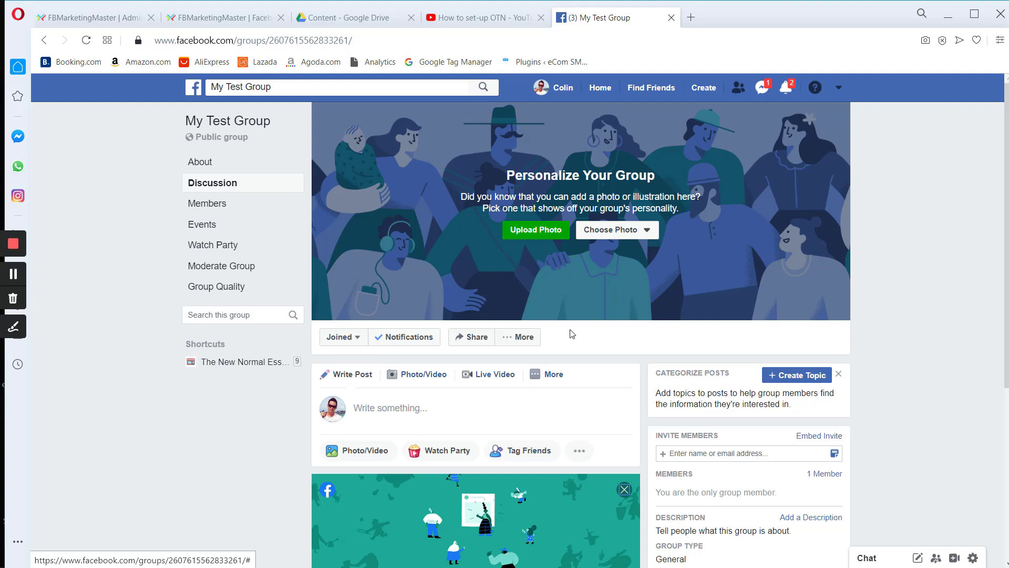
Step: Open the group settings of My Test Group on Facebook and go to the Apps section
{"action": "left_click", "coordinate": [520, 337]}
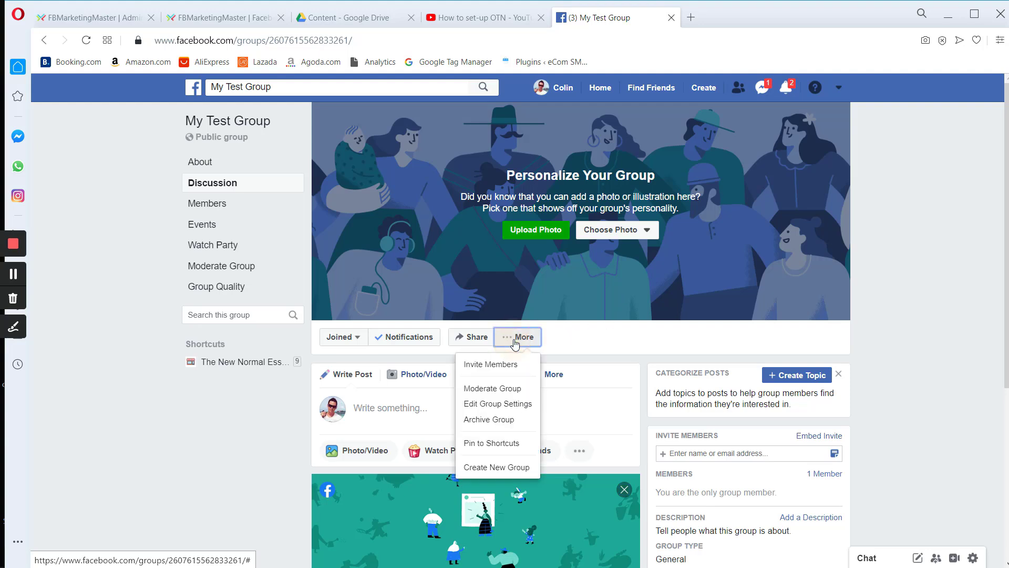
{"action": "left_click", "coordinate": [496, 405]}
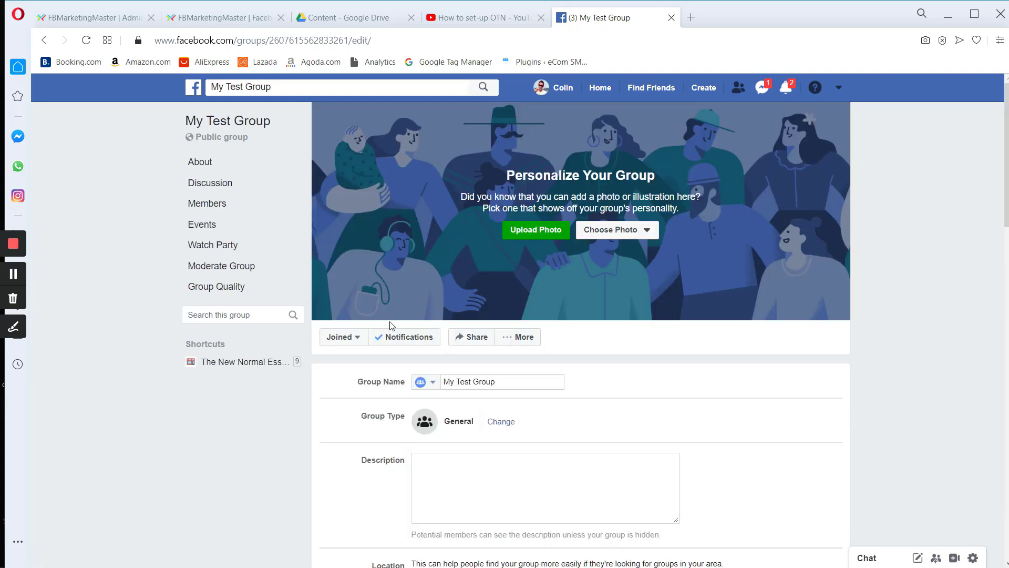
{"action": "scroll", "coordinate": [392, 269], "scroll_direction": "down", "scroll_amount": 4}
{"action": "scroll", "coordinate": [394, 271], "scroll_direction": "down", "scroll_amount": 4}
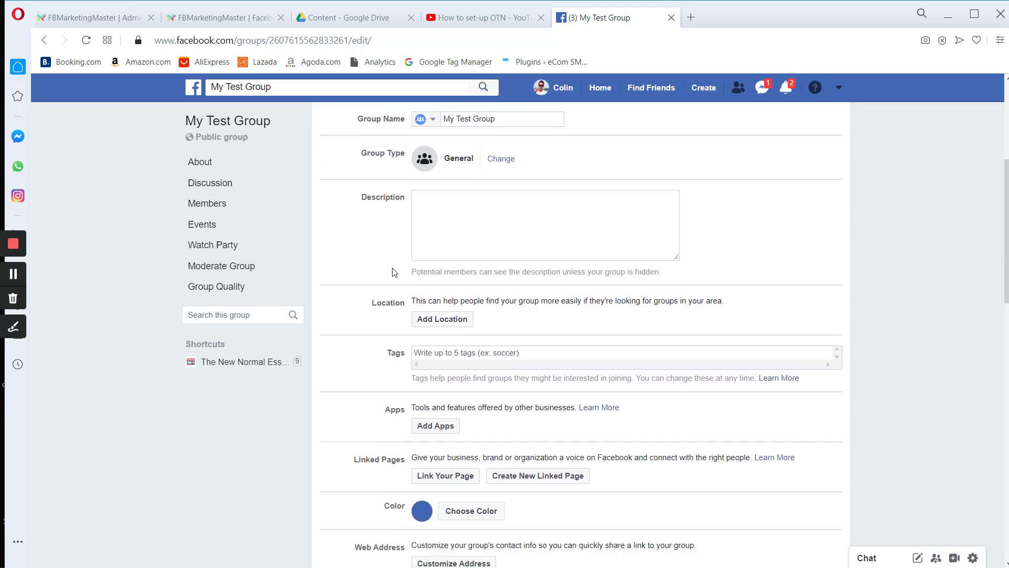
{"action": "left_click_drag", "start_coordinate": [381, 284], "coordinate": [566, 282]}
{"action": "left_click", "coordinate": [528, 298]}
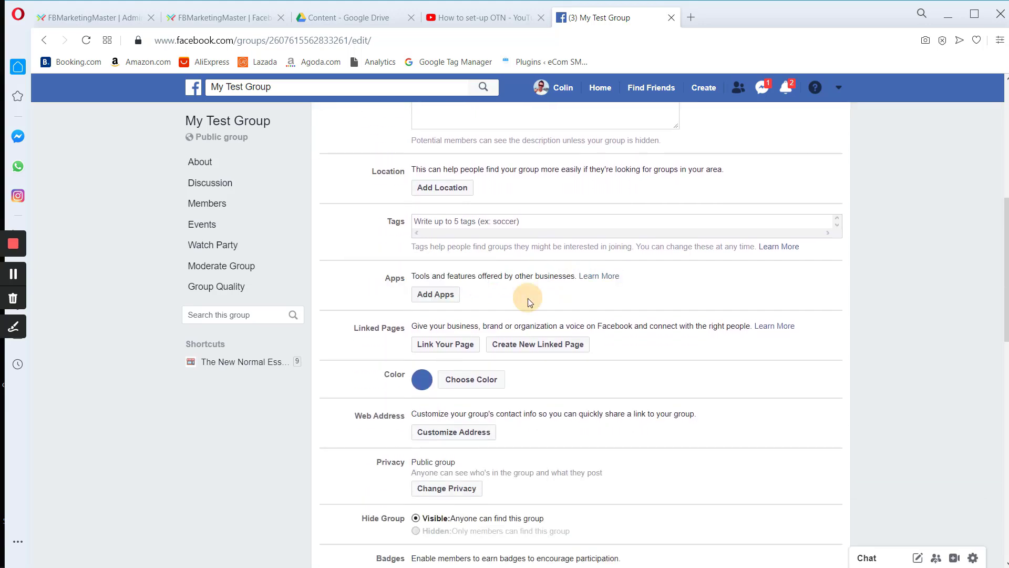
Step: Find the app "marketing master" among the group apps and add Marketing Master to My Test Group
{"action": "left_click", "coordinate": [435, 297]}
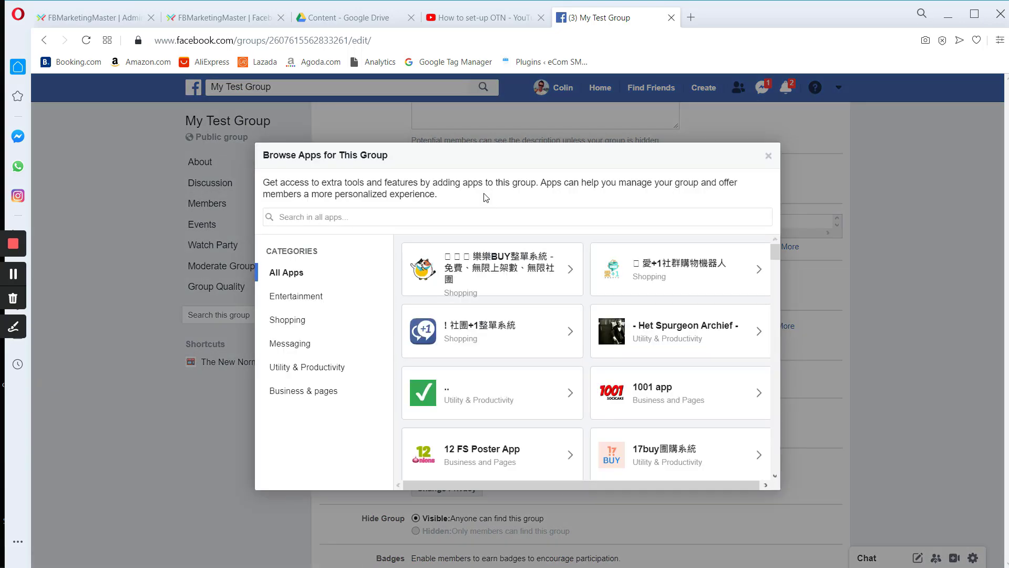
{"action": "left_click", "coordinate": [430, 215]}
{"action": "type", "text": "mark"}
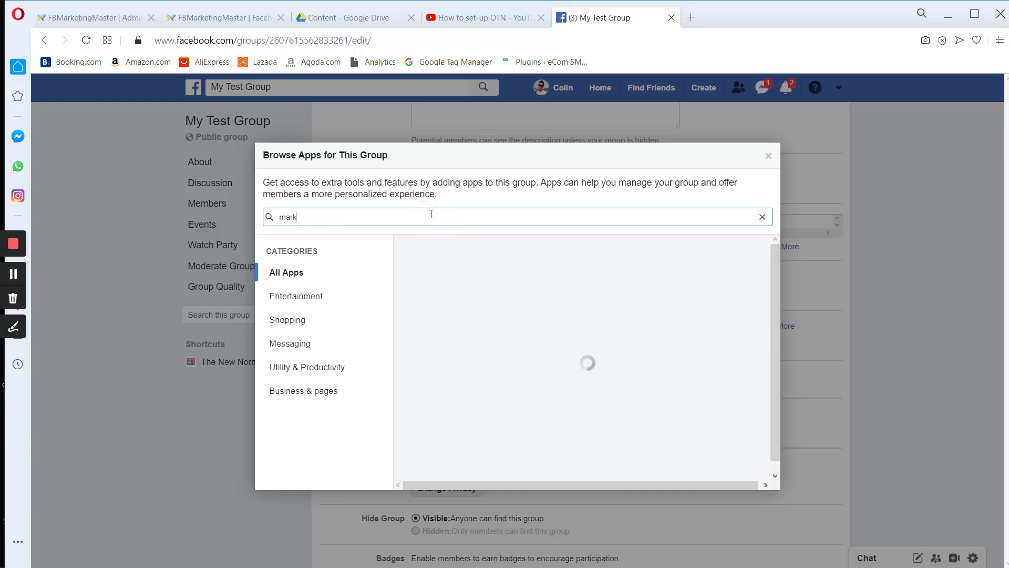
{"action": "type", "text": "eting master"}
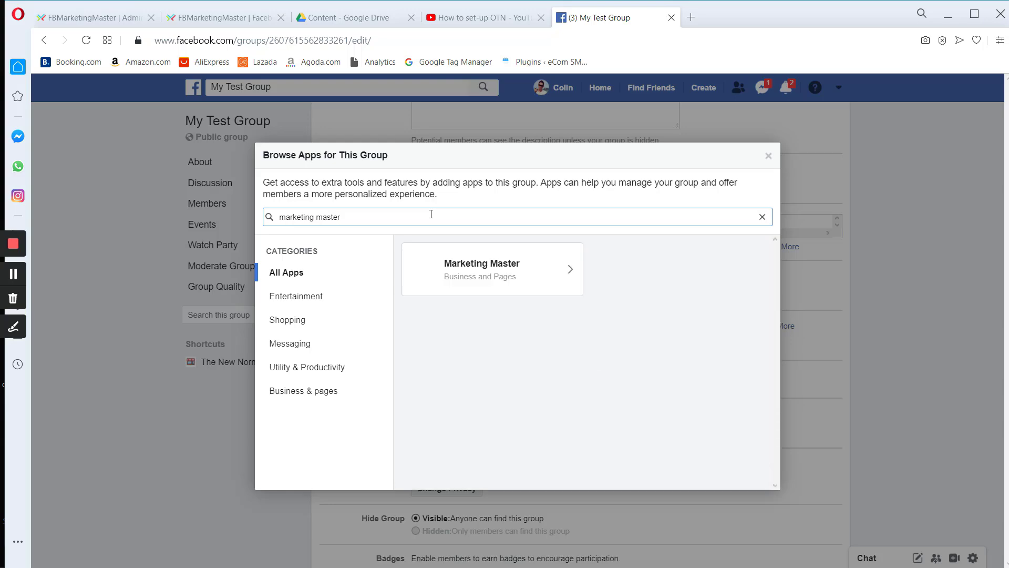
{"action": "left_click", "coordinate": [489, 270]}
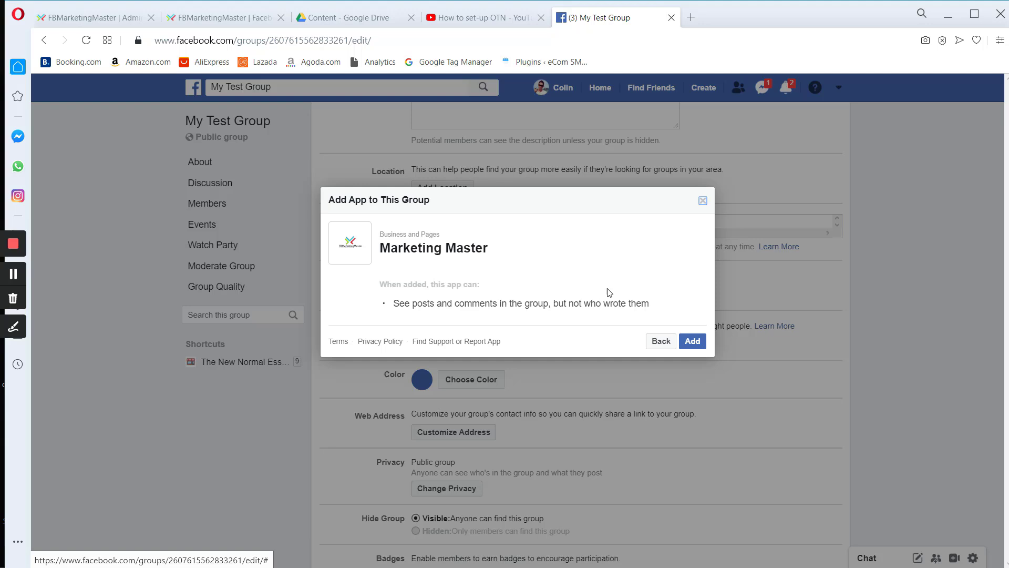
{"action": "left_click", "coordinate": [692, 342]}
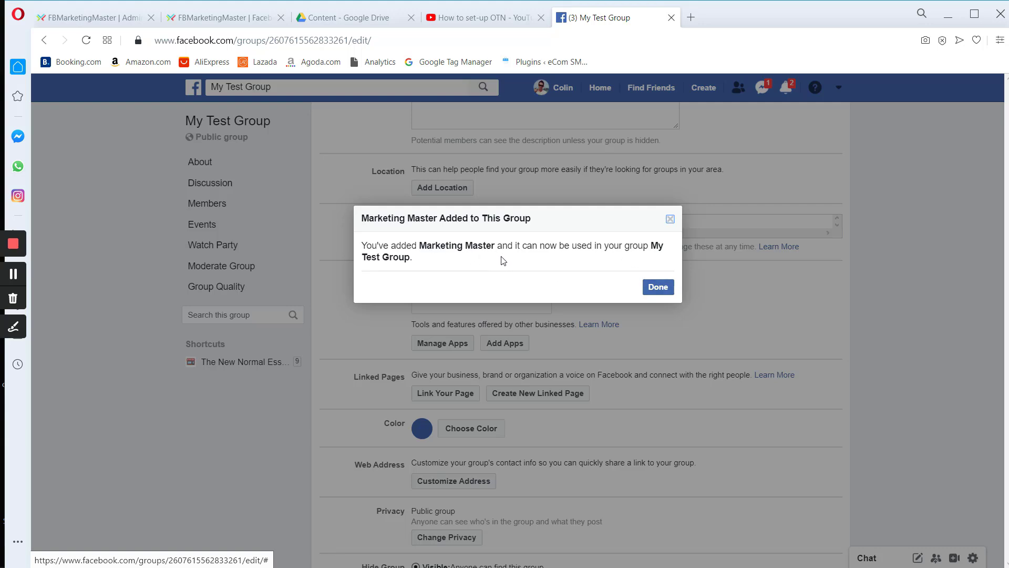
{"action": "left_click", "coordinate": [658, 288]}
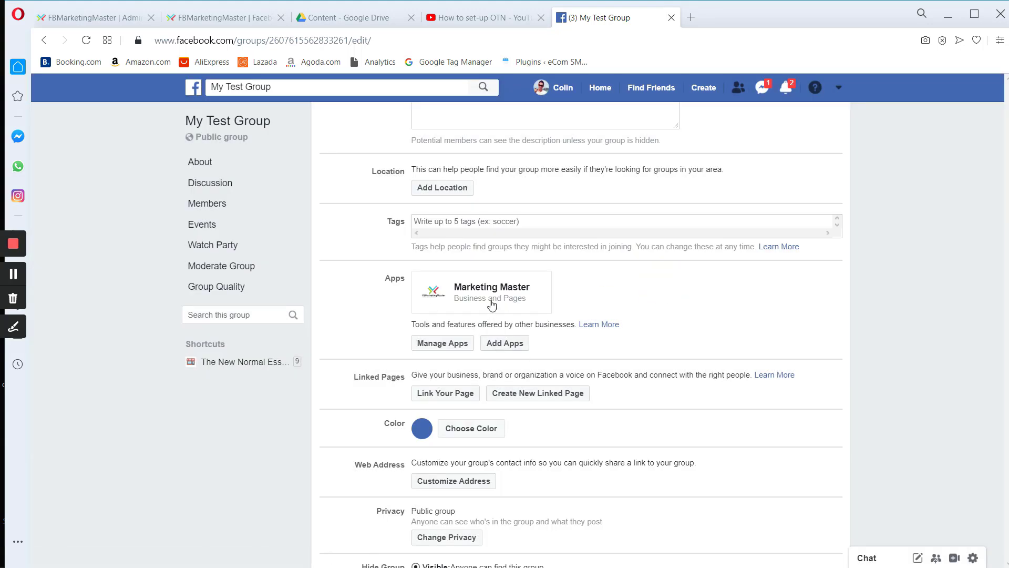
{"action": "double_click", "coordinate": [398, 280]}
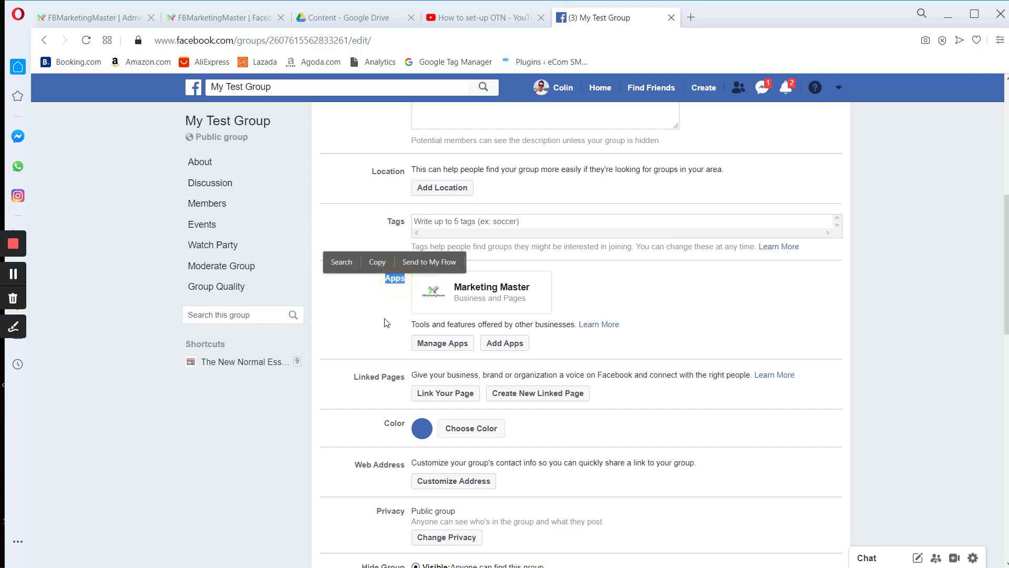
{"action": "left_click", "coordinate": [382, 333]}
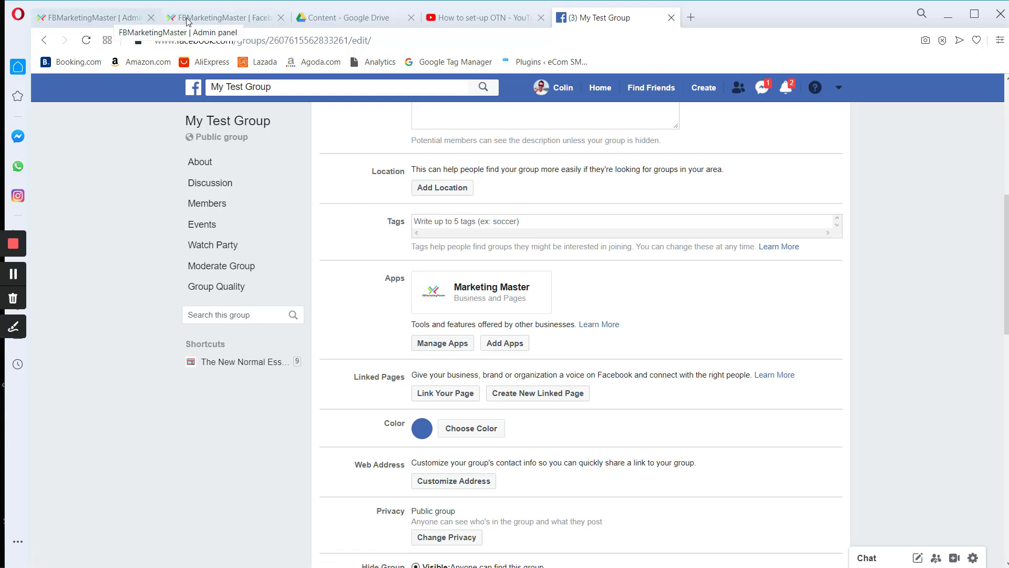
Step: Return to FBMarketingMaster, open the Import Account page in a new tab and import the Facebook groups
{"action": "left_click", "coordinate": [105, 18]}
{"action": "scroll", "coordinate": [214, 278], "scroll_direction": "up", "scroll_amount": 6}
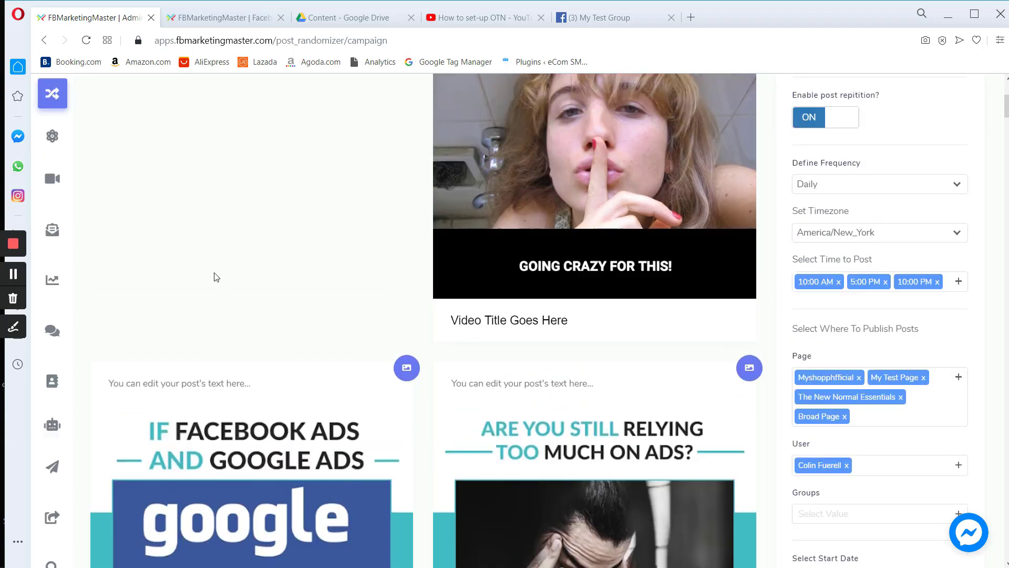
{"action": "left_click", "coordinate": [90, 90]}
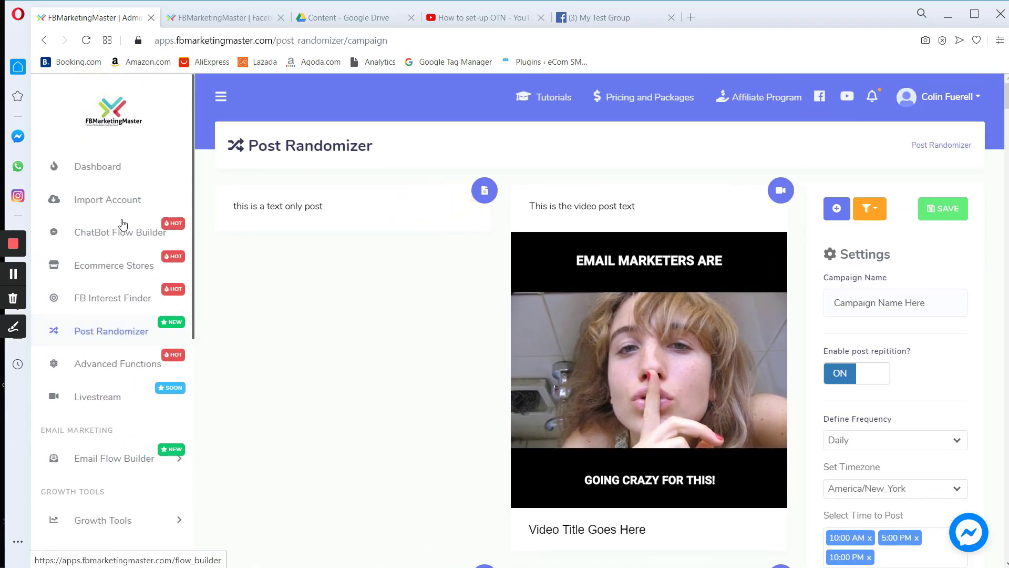
{"action": "right_click", "coordinate": [111, 202]}
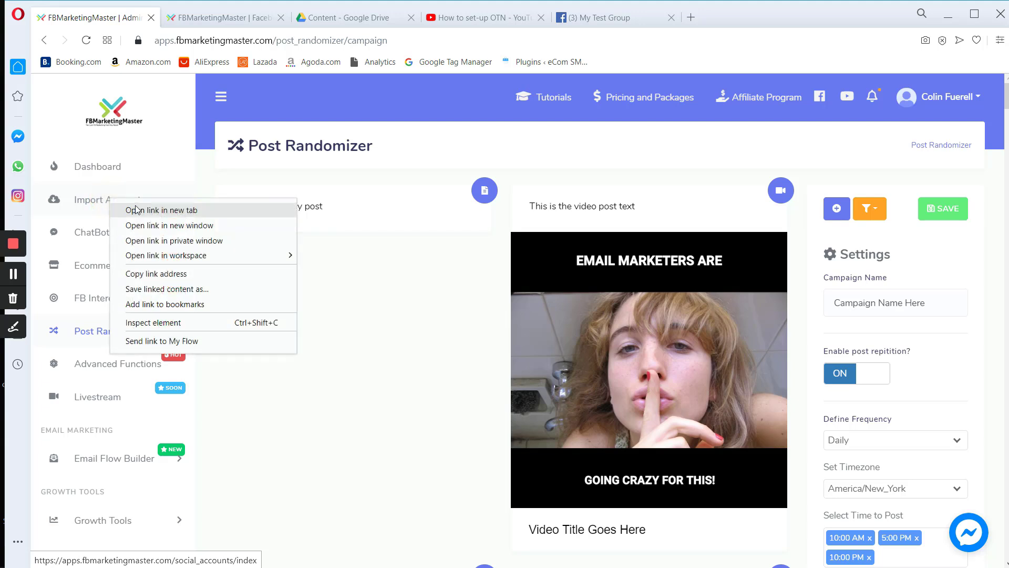
{"action": "left_click", "coordinate": [139, 207]}
{"action": "left_click", "coordinate": [323, 17]}
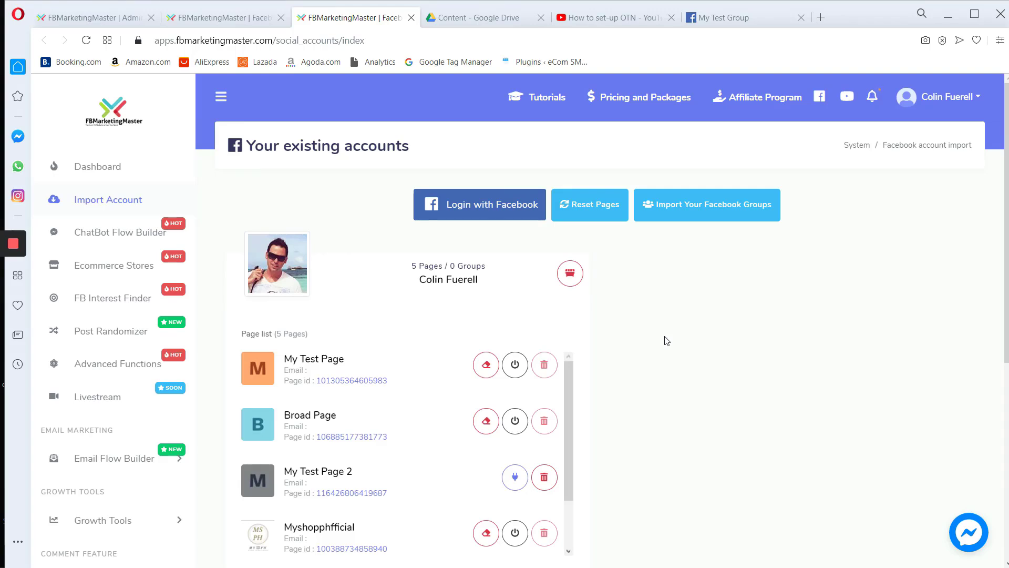
{"action": "left_click", "coordinate": [712, 215]}
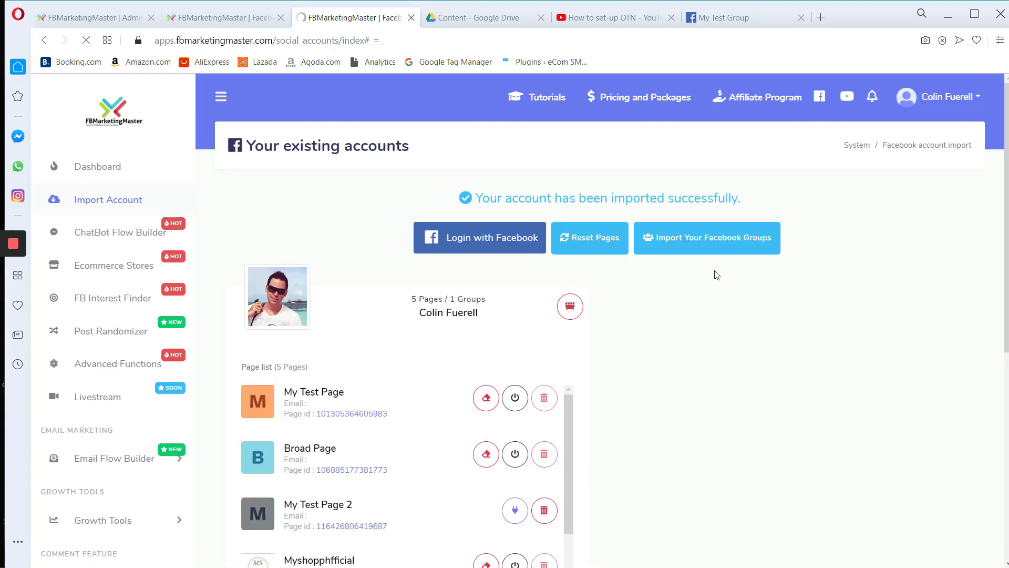
Step: Check the account import result and look for My Test Group in the imported group list
{"action": "left_click_drag", "start_coordinate": [751, 200], "coordinate": [464, 207]}
{"action": "left_click", "coordinate": [725, 313]}
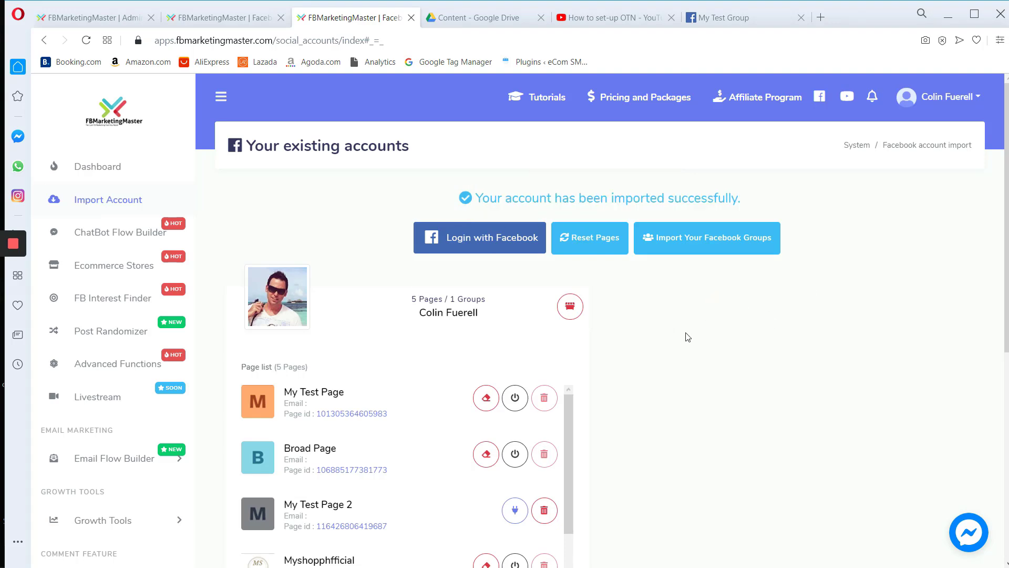
{"action": "scroll", "coordinate": [659, 337], "scroll_direction": "down", "scroll_amount": 1}
{"action": "scroll", "coordinate": [651, 336], "scroll_direction": "down", "scroll_amount": 6}
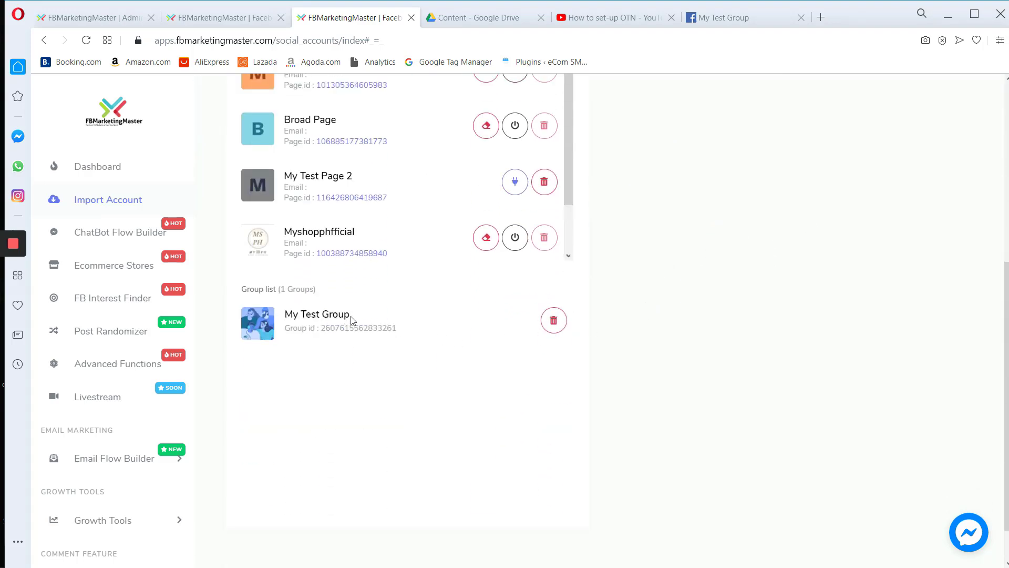
{"action": "left_click_drag", "start_coordinate": [365, 315], "coordinate": [280, 314]}
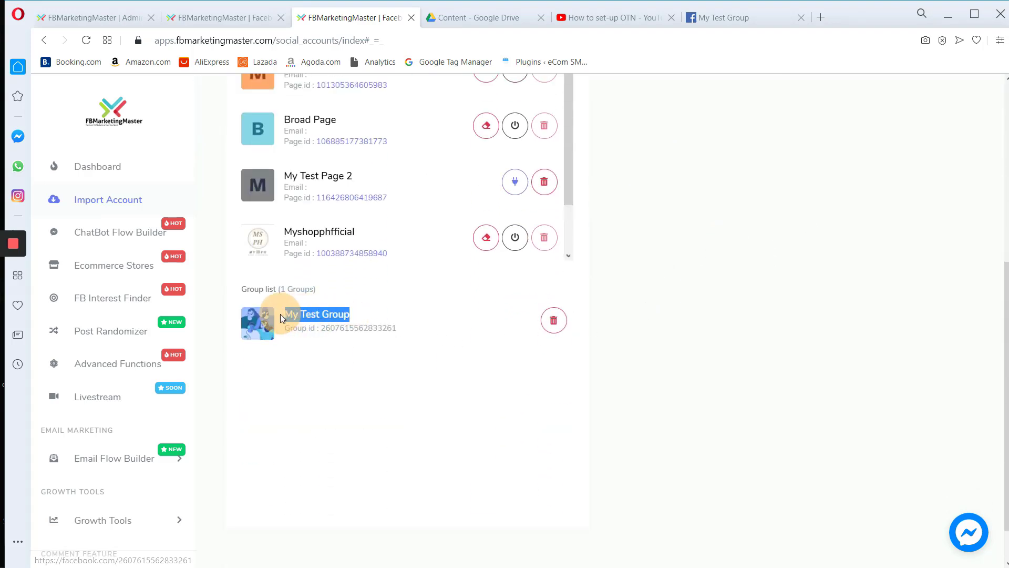
{"action": "left_click", "coordinate": [380, 399]}
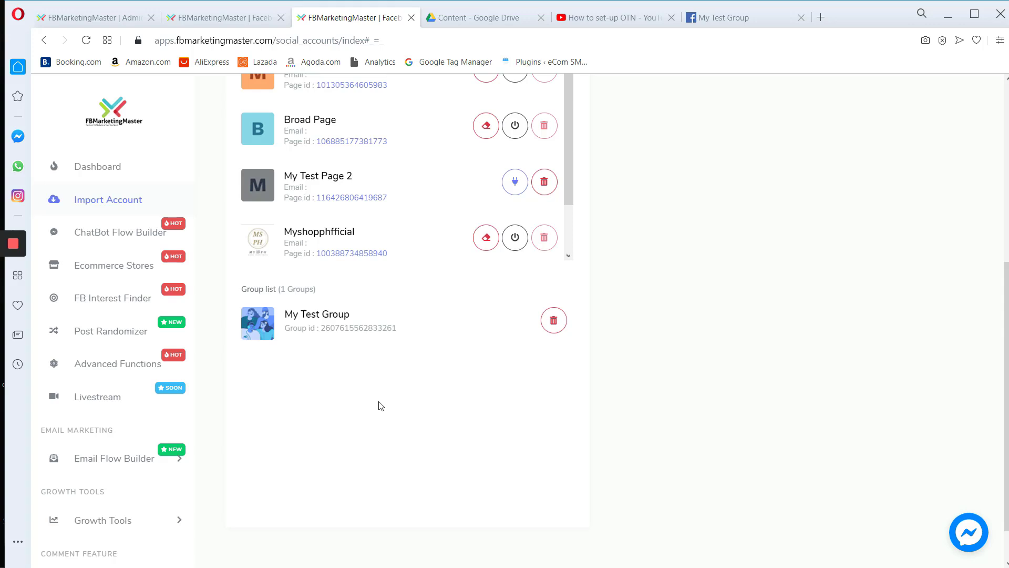
Step: Return to the Post Randomizer campaign and check which groups are offered as publishing destinations
{"action": "left_click", "coordinate": [105, 17]}
{"action": "scroll", "coordinate": [457, 300], "scroll_direction": "down", "scroll_amount": 1}
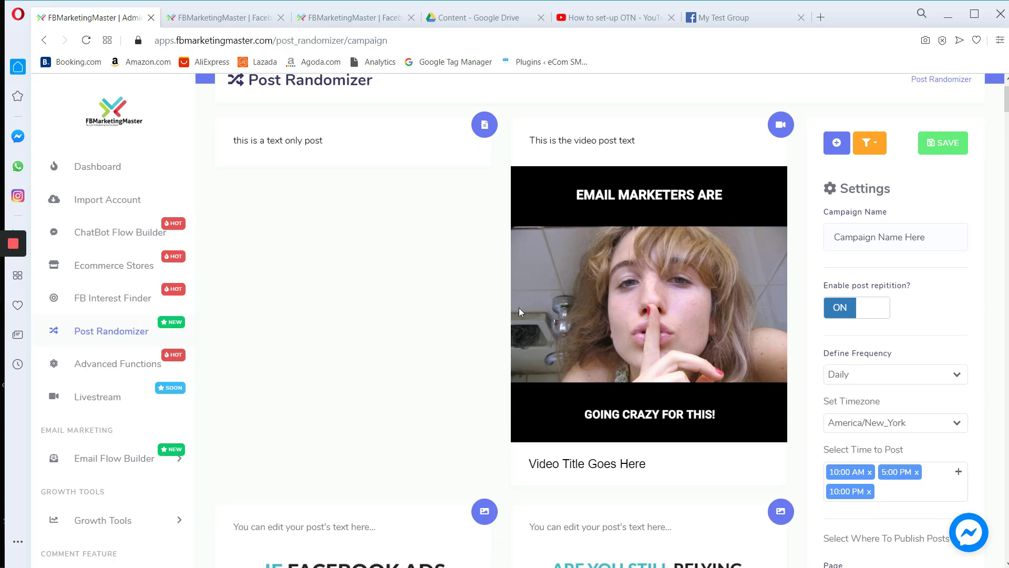
{"action": "scroll", "coordinate": [824, 344], "scroll_direction": "down", "scroll_amount": 1}
{"action": "scroll", "coordinate": [813, 316], "scroll_direction": "up", "scroll_amount": 1}
{"action": "scroll", "coordinate": [812, 318], "scroll_direction": "down", "scroll_amount": 5}
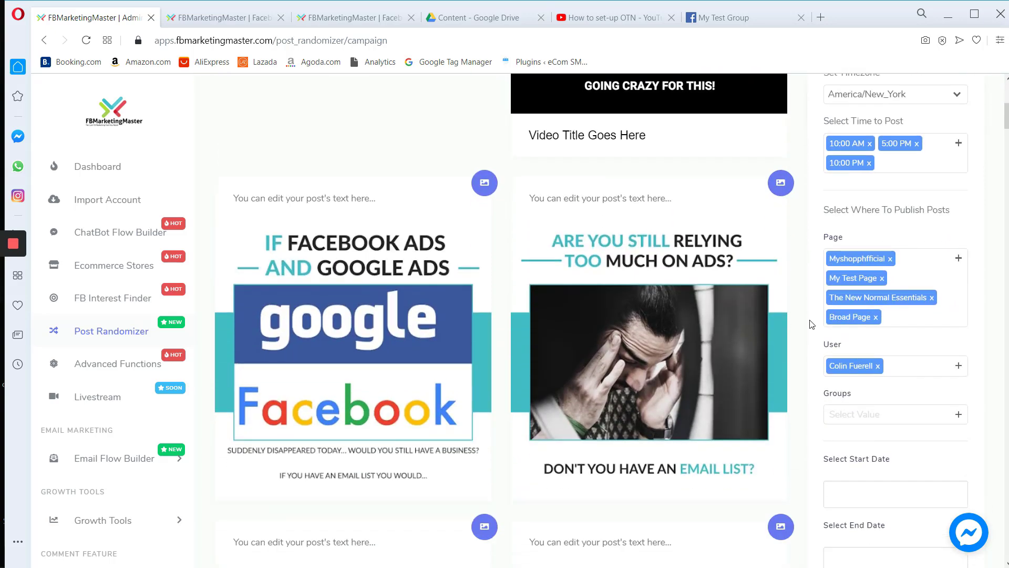
{"action": "scroll", "coordinate": [813, 324], "scroll_direction": "down", "scroll_amount": 2}
{"action": "left_click", "coordinate": [861, 286]}
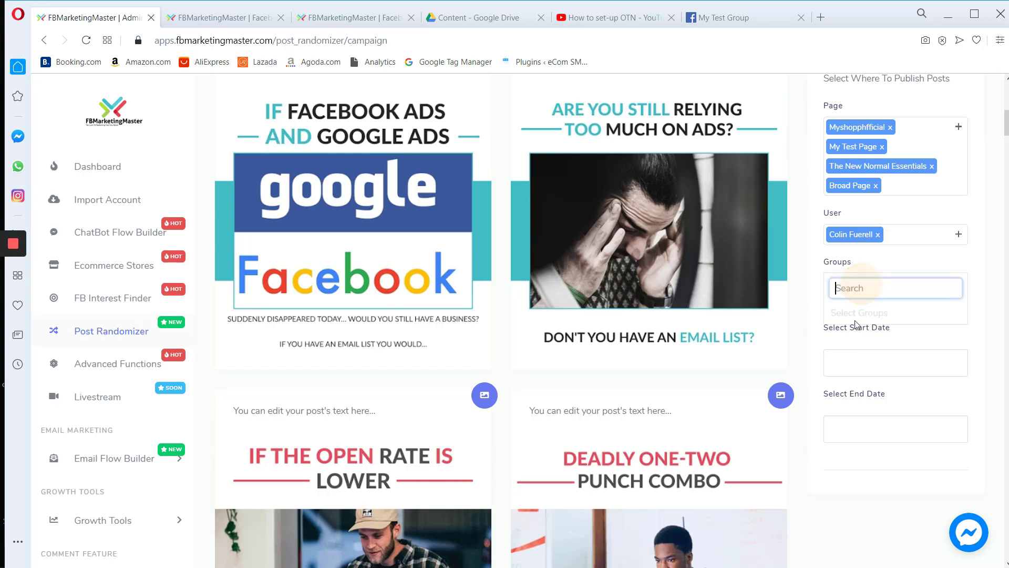
{"action": "left_click", "coordinate": [812, 305]}
Step: Save the campaign and reload the page to refresh the available groups
{"action": "scroll", "coordinate": [804, 331], "scroll_direction": "up", "scroll_amount": 7}
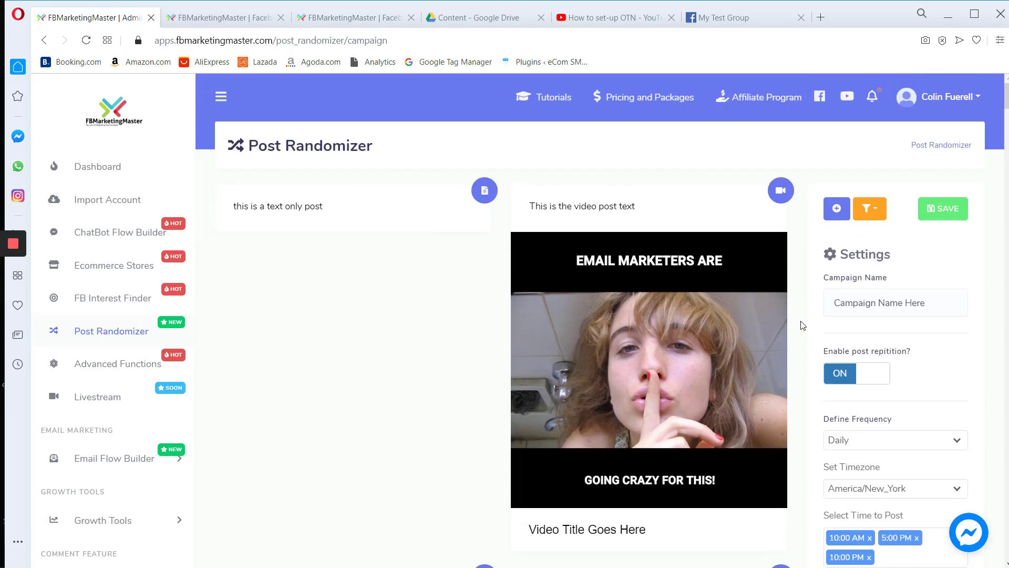
{"action": "left_click", "coordinate": [941, 212]}
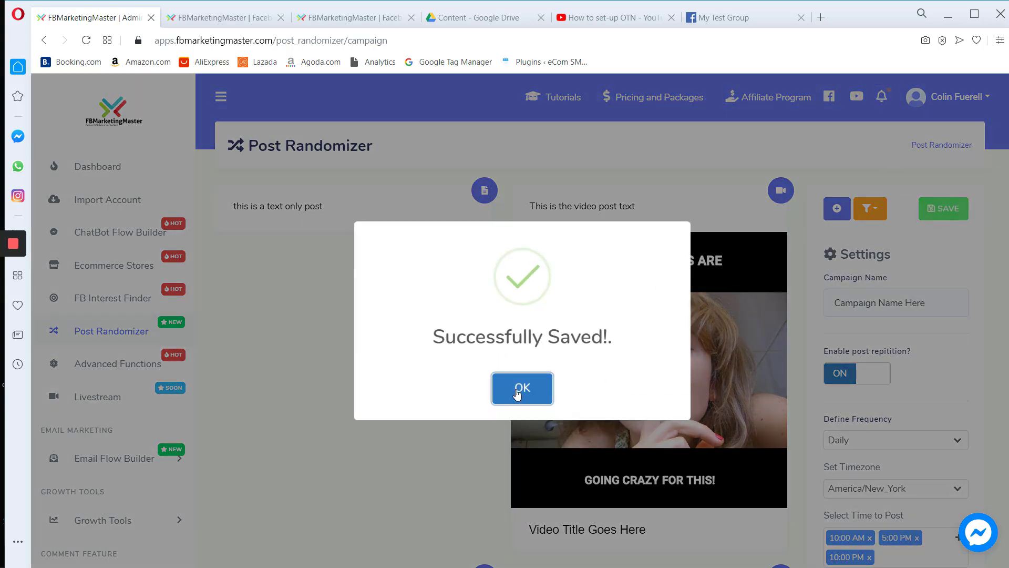
{"action": "left_click", "coordinate": [516, 392]}
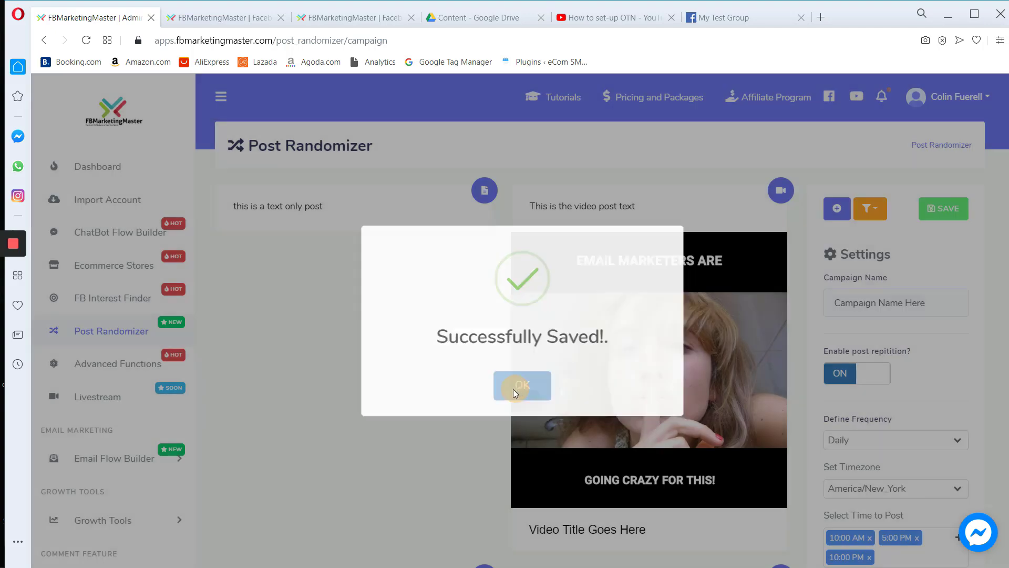
{"action": "left_click", "coordinate": [86, 41]}
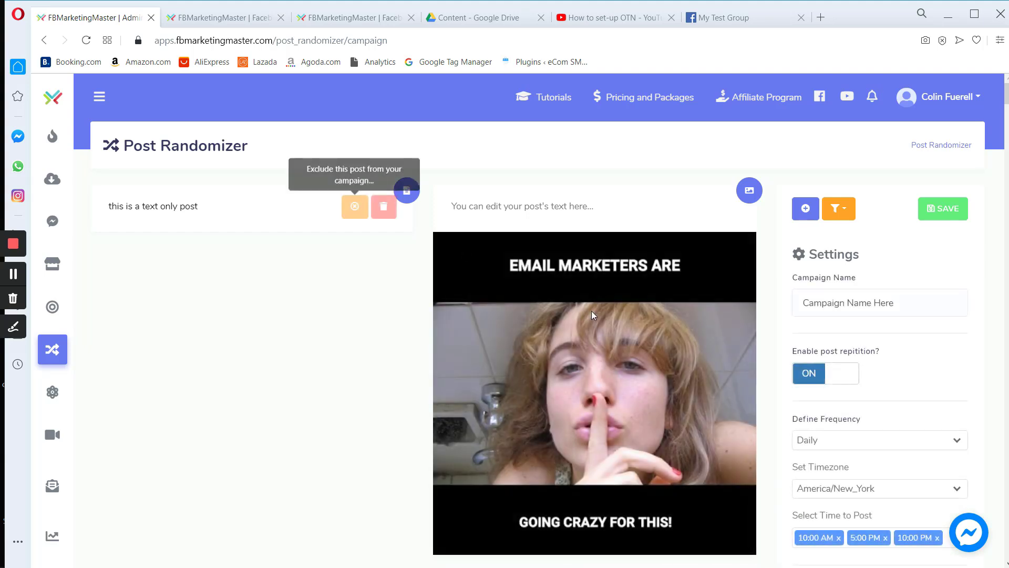
Step: Select My Test Group as a group publishing destination for the campaign
{"action": "scroll", "coordinate": [772, 328], "scroll_direction": "down", "scroll_amount": 5}
{"action": "scroll", "coordinate": [780, 329], "scroll_direction": "down", "scroll_amount": 4}
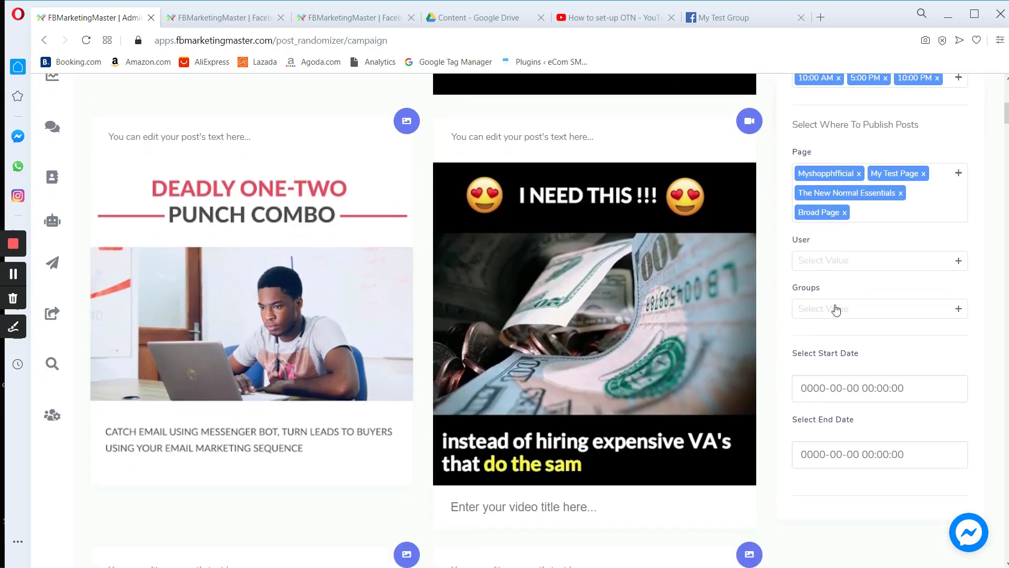
{"action": "left_click", "coordinate": [868, 314]}
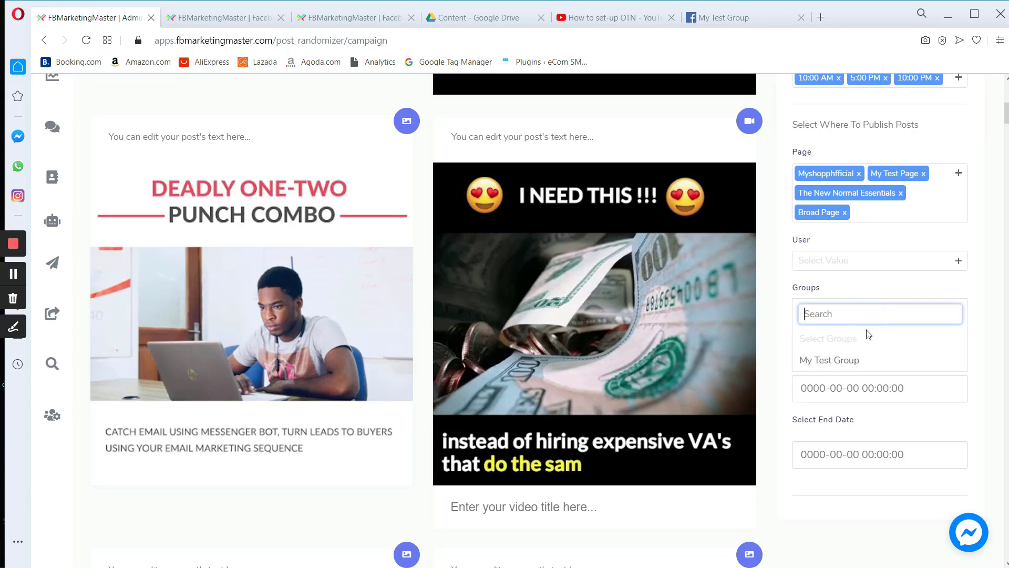
{"action": "left_click", "coordinate": [862, 358]}
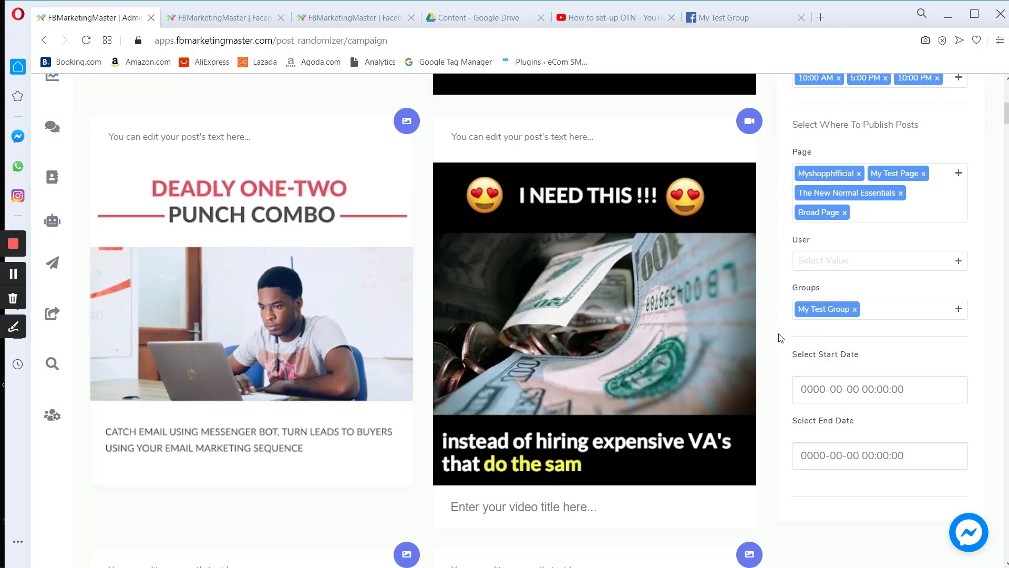
Step: Clear the placeholder values from the campaign's start date and end date
{"action": "scroll", "coordinate": [787, 338], "scroll_direction": "down", "scroll_amount": 1}
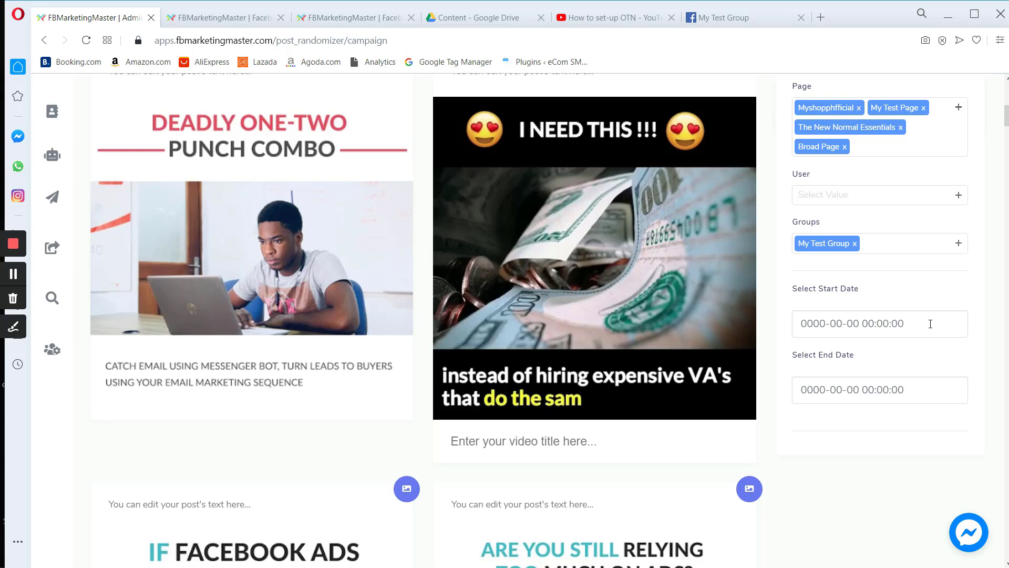
{"action": "left_click", "coordinate": [930, 323]}
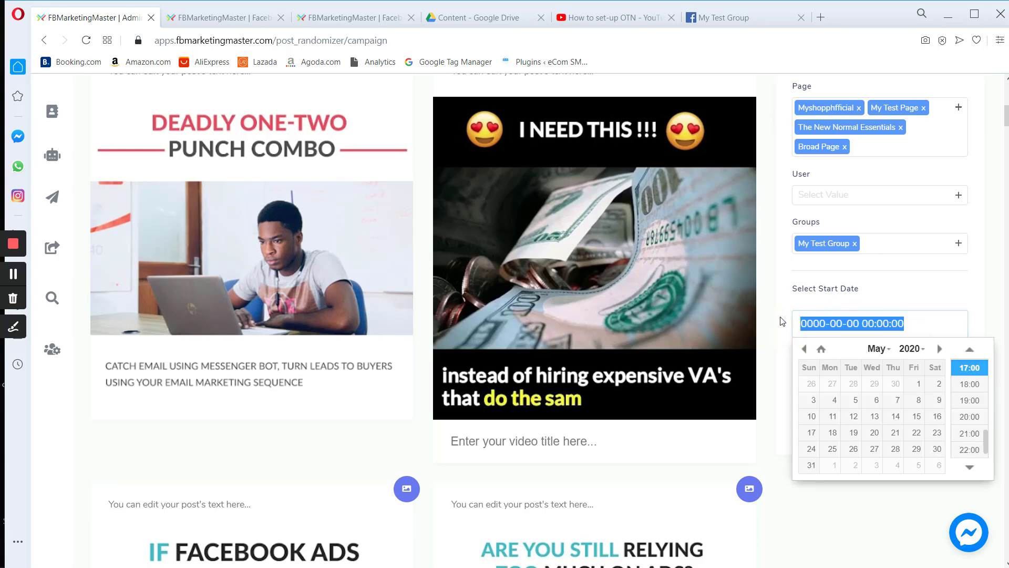
{"action": "key", "text": "BackSpace"}
{"action": "left_click", "coordinate": [816, 510]}
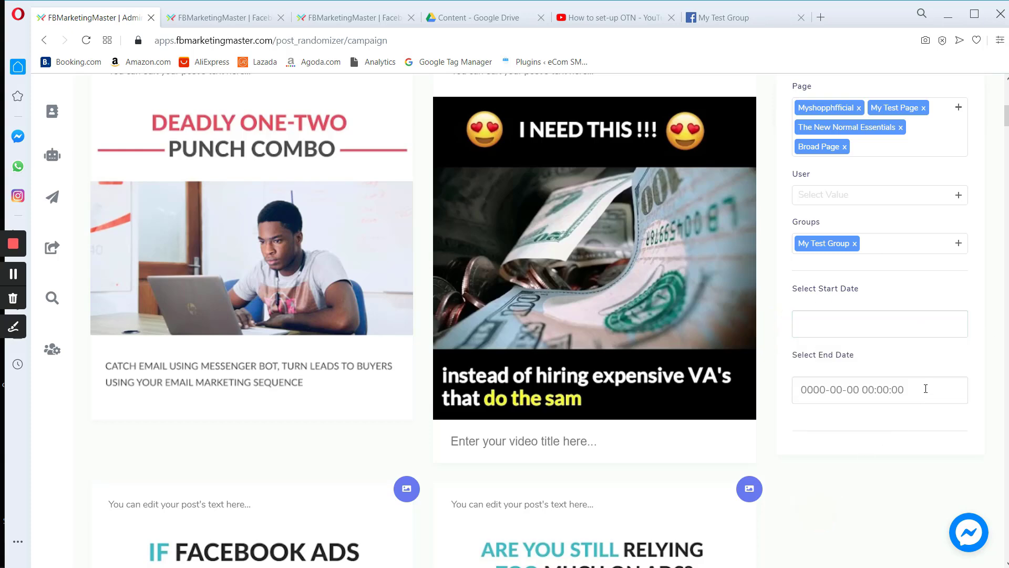
{"action": "left_click_drag", "start_coordinate": [925, 389], "coordinate": [697, 388]}
{"action": "key", "text": "BackSpace"}
{"action": "left_click", "coordinate": [780, 339]}
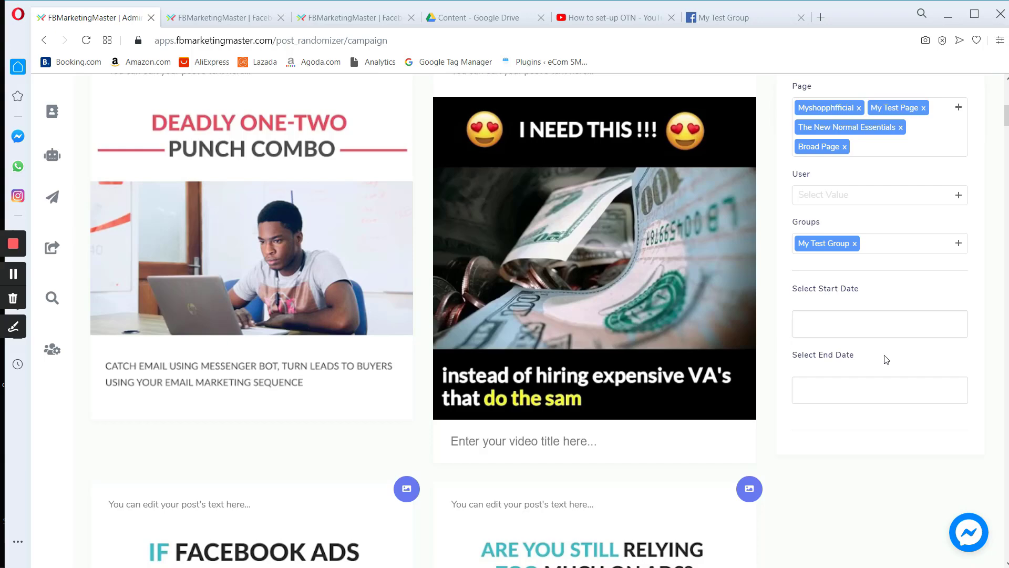
Step: Review the campaign's post repetition setting together with its end date setting
{"action": "scroll", "coordinate": [896, 305], "scroll_direction": "up", "scroll_amount": 10}
{"action": "scroll", "coordinate": [889, 306], "scroll_direction": "down", "scroll_amount": 1}
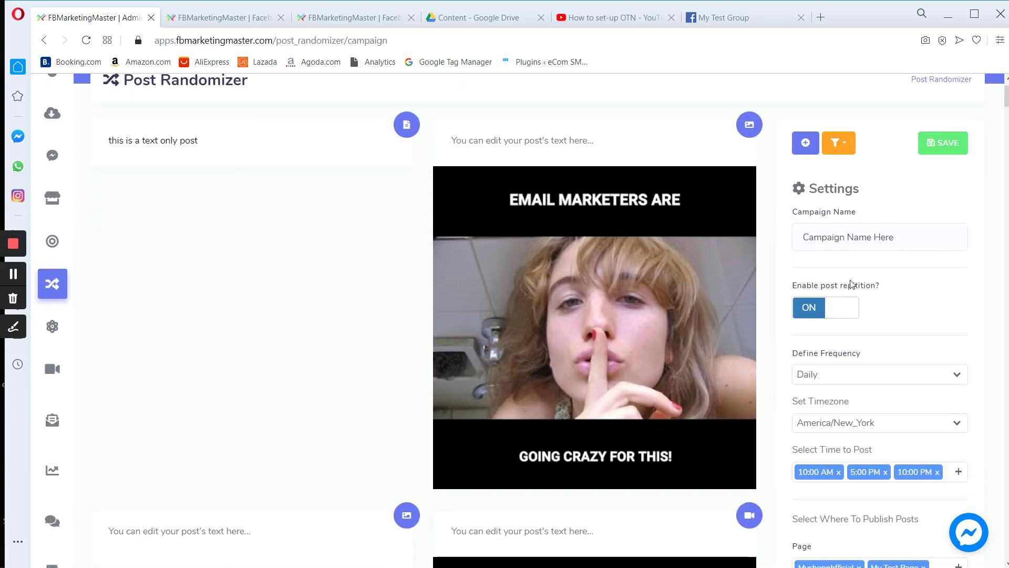
{"action": "left_click_drag", "start_coordinate": [887, 286], "coordinate": [828, 289]}
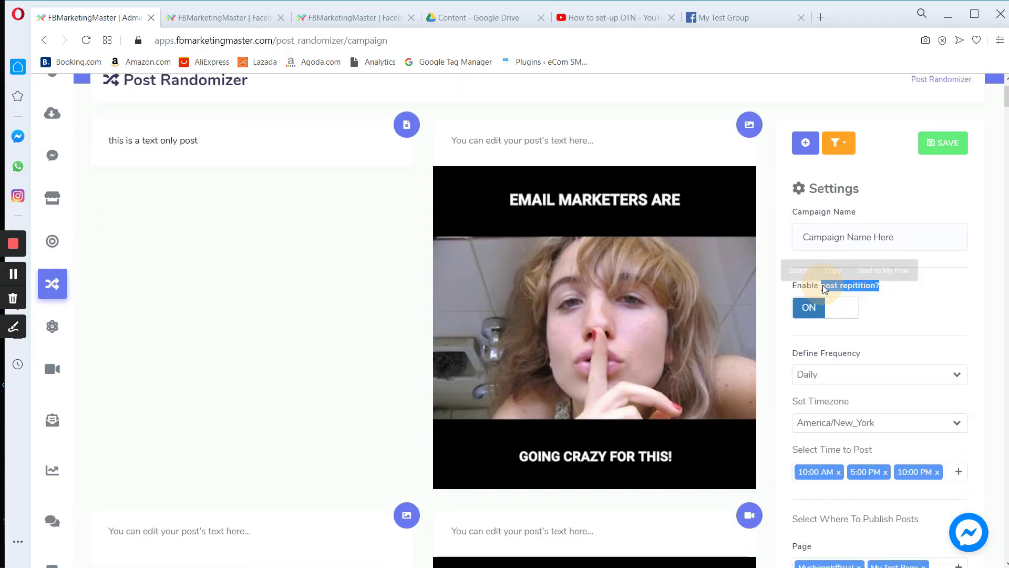
{"action": "scroll", "coordinate": [777, 340], "scroll_direction": "down", "scroll_amount": 13}
{"action": "scroll", "coordinate": [777, 340], "scroll_direction": "up", "scroll_amount": 3}
{"action": "scroll", "coordinate": [776, 340], "scroll_direction": "up", "scroll_amount": 2}
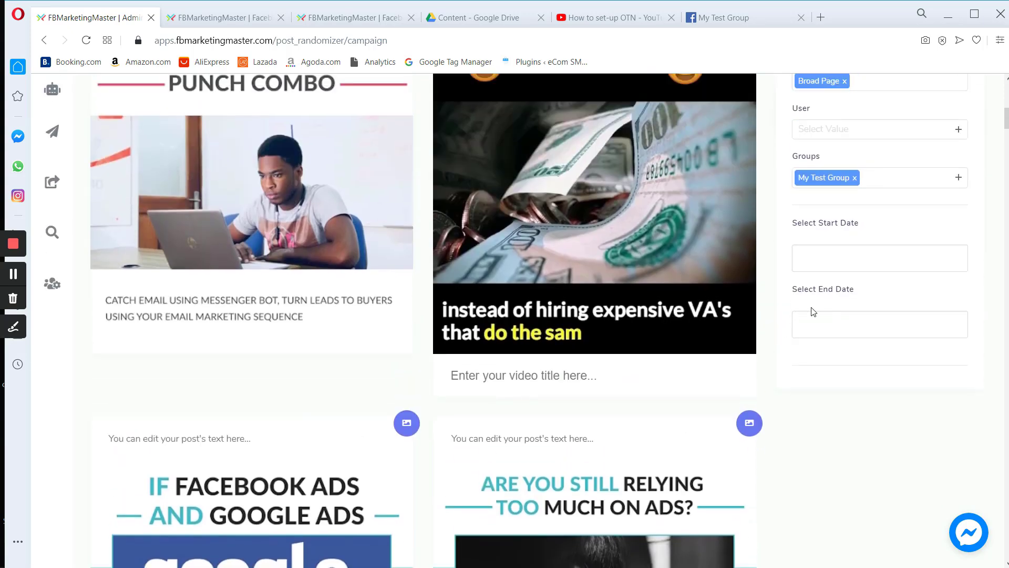
{"action": "left_click_drag", "start_coordinate": [862, 289], "coordinate": [793, 290]}
{"action": "left_click", "coordinate": [838, 406]}
Step: Set the campaign's start date to May 25, 2020 and its end date to August 1, 2020
{"action": "left_click", "coordinate": [845, 262]}
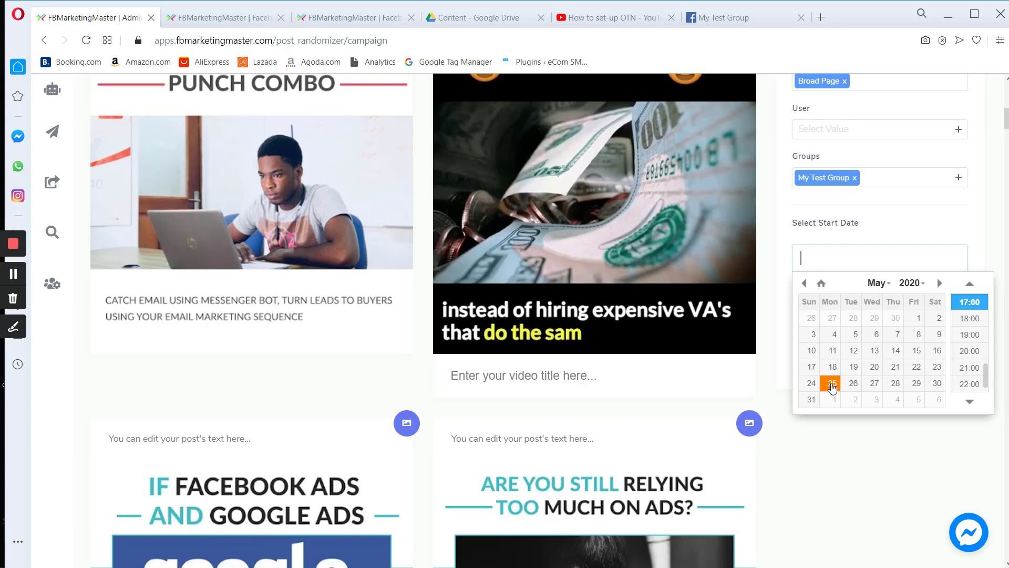
{"action": "left_click", "coordinate": [832, 386]}
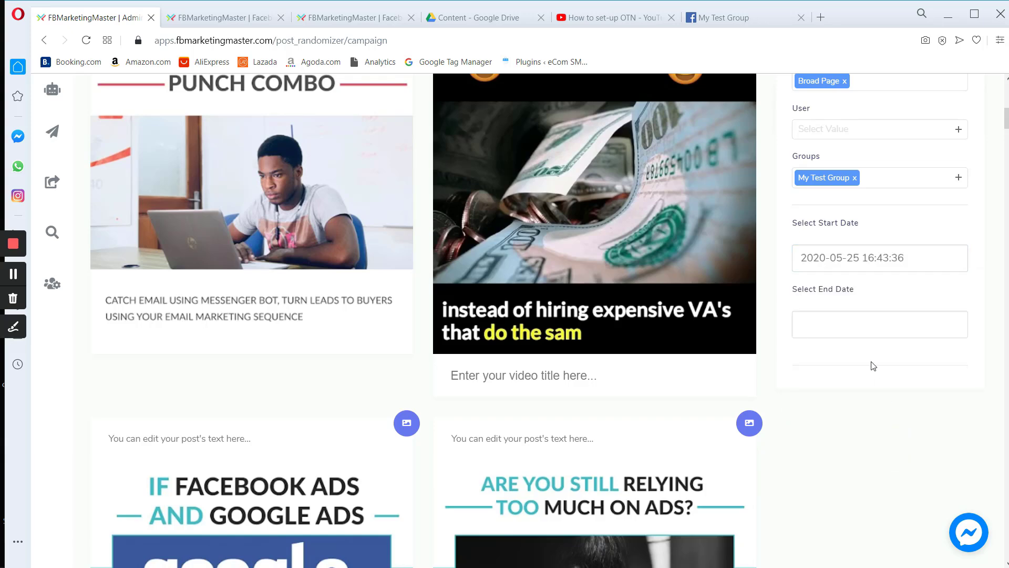
{"action": "left_click", "coordinate": [860, 326]}
{"action": "left_click", "coordinate": [940, 349]}
{"action": "left_click", "coordinate": [940, 349]}
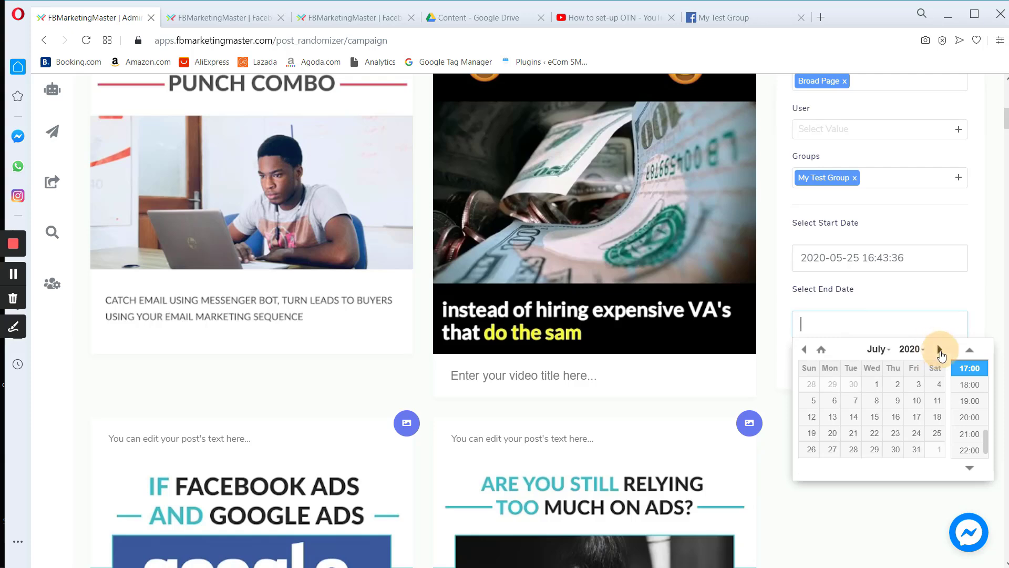
{"action": "left_click", "coordinate": [940, 350]}
{"action": "left_click", "coordinate": [939, 384]}
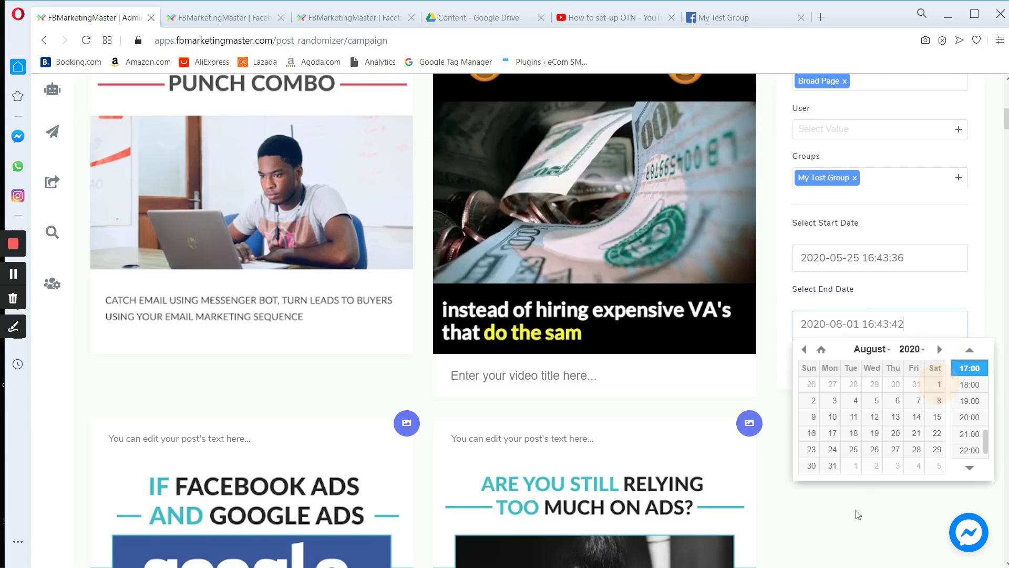
{"action": "left_click", "coordinate": [858, 514]}
Step: Save the Post Randomizer campaign with its group destination and date range
{"action": "scroll", "coordinate": [652, 405], "scroll_direction": "up", "scroll_amount": 1}
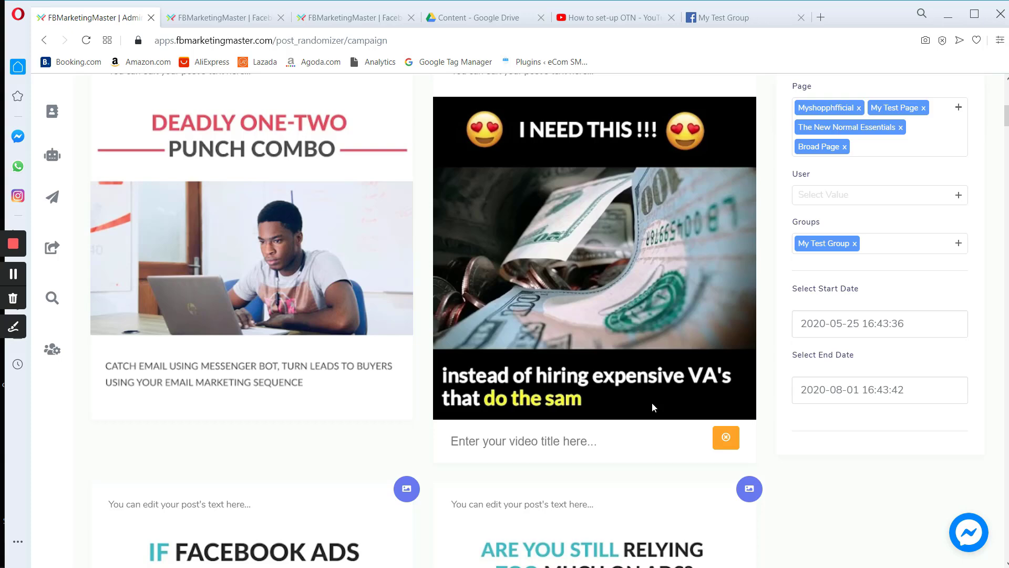
{"action": "scroll", "coordinate": [617, 363], "scroll_direction": "up", "scroll_amount": 1}
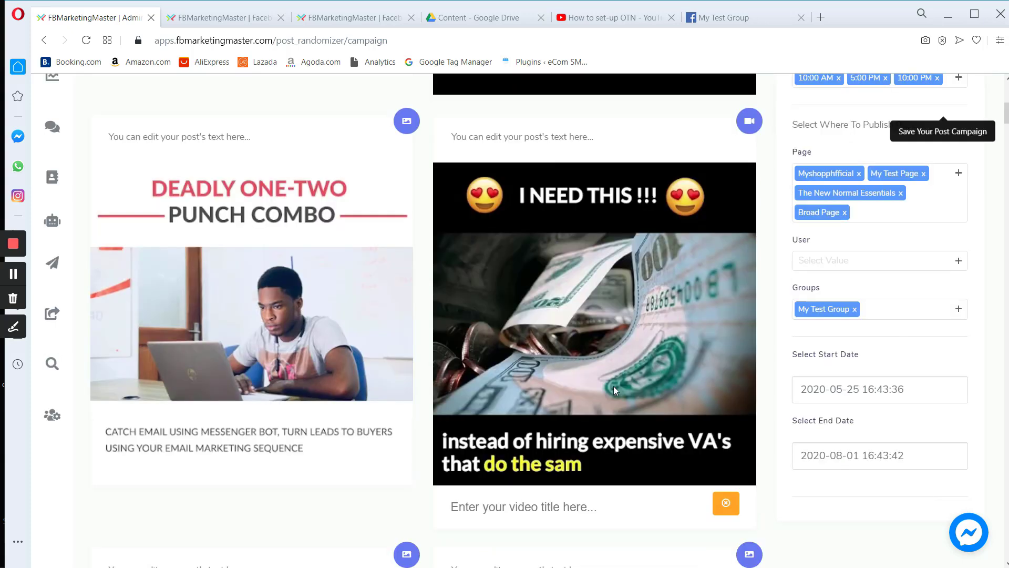
{"action": "scroll", "coordinate": [616, 378], "scroll_direction": "up", "scroll_amount": 3}
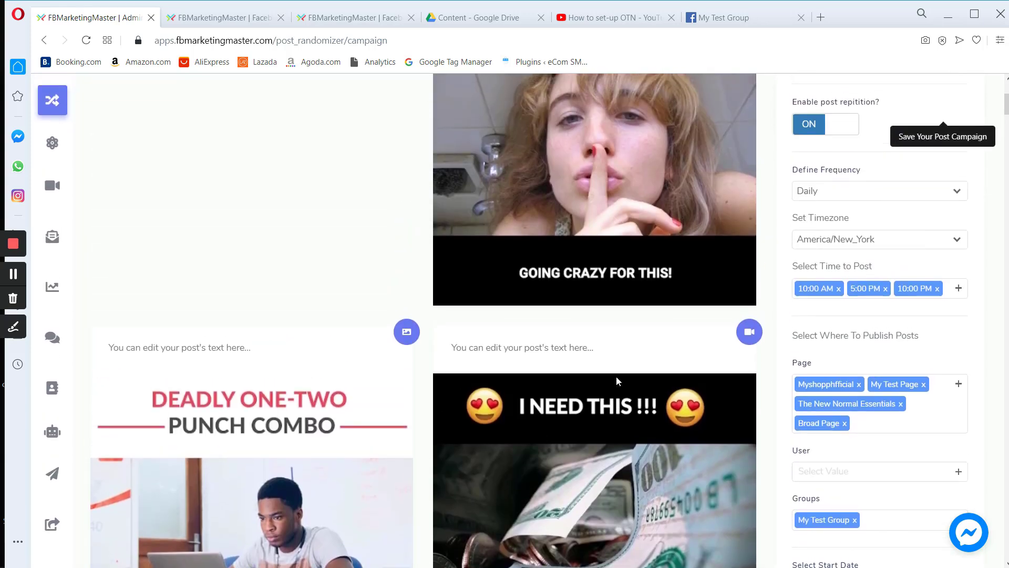
{"action": "scroll", "coordinate": [616, 376], "scroll_direction": "up", "scroll_amount": 3}
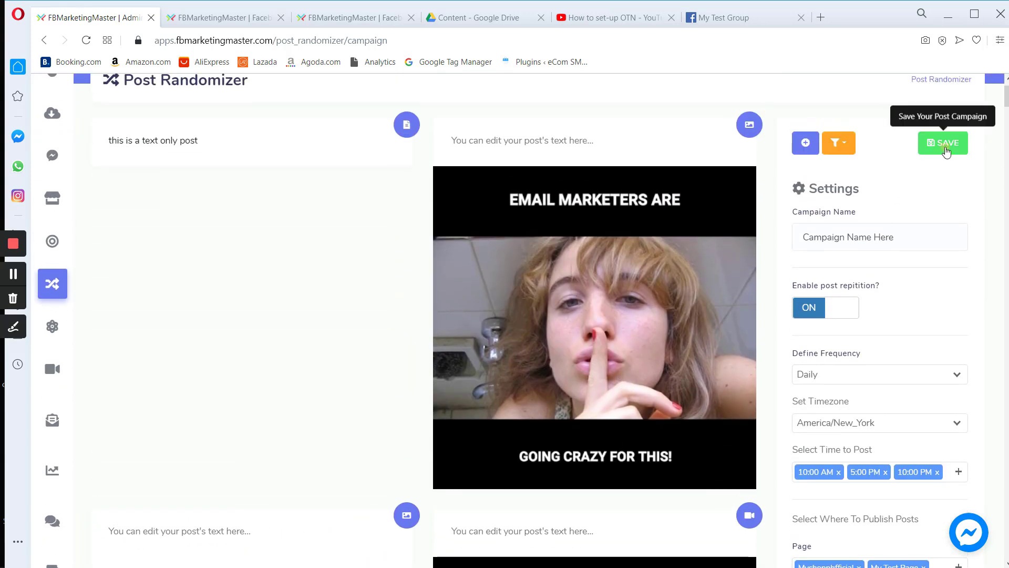
{"action": "left_click", "coordinate": [946, 151]}
{"action": "scroll", "coordinate": [628, 353], "scroll_direction": "down", "scroll_amount": 2}
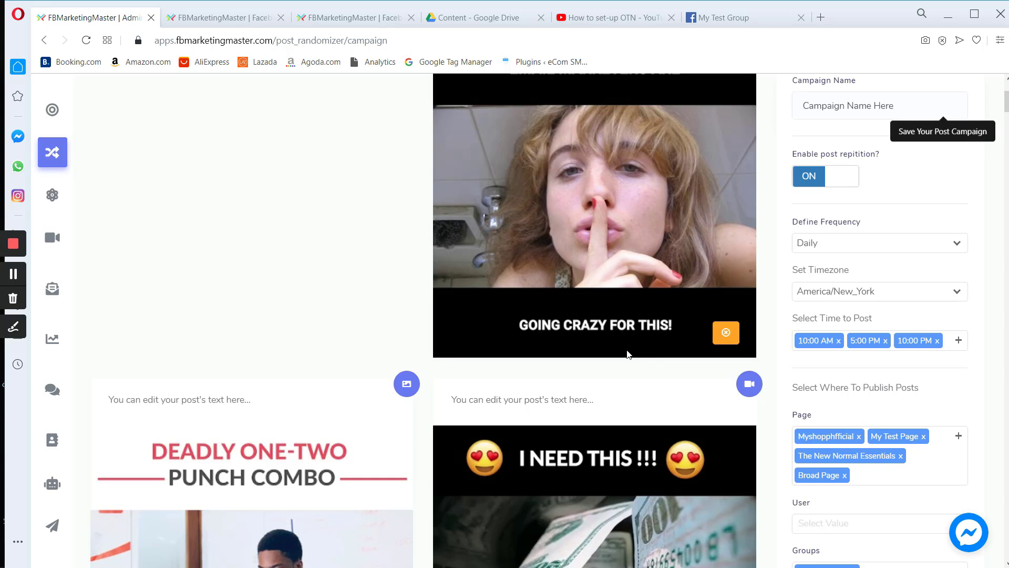
{"action": "scroll", "coordinate": [629, 353], "scroll_direction": "up", "scroll_amount": 3}
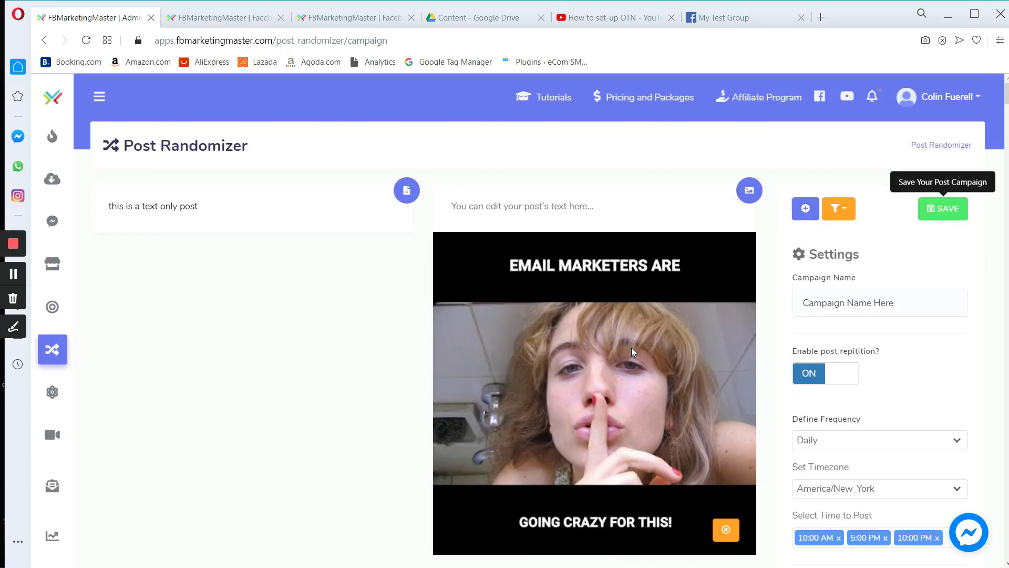
Step: Open the Post Randomizer campaign list and check the saved campaign's start and end dates
{"action": "left_click", "coordinate": [940, 148]}
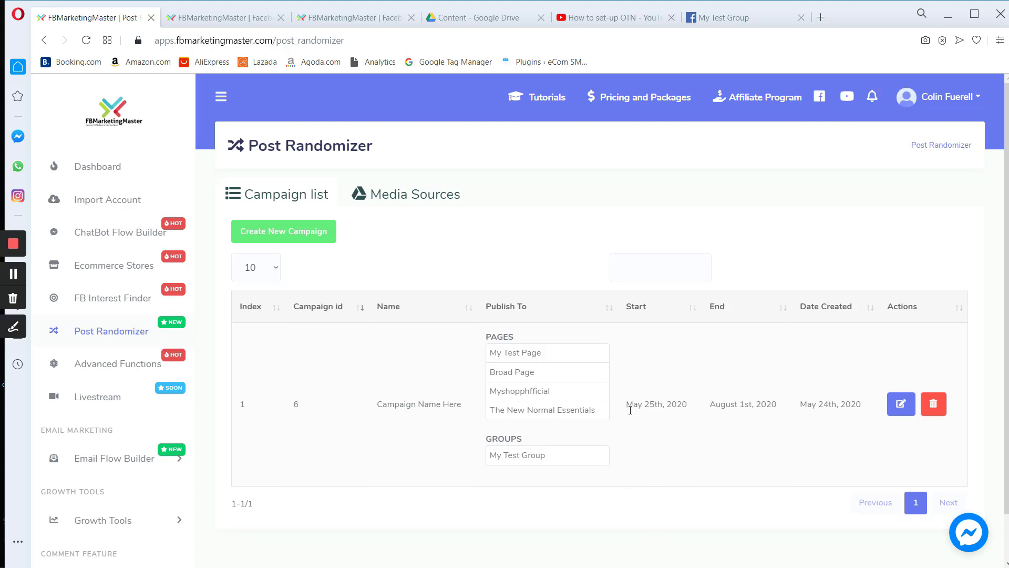
{"action": "left_click_drag", "start_coordinate": [627, 407], "coordinate": [671, 407]}
{"action": "left_click", "coordinate": [678, 418]}
{"action": "left_click_drag", "start_coordinate": [778, 406], "coordinate": [716, 405]}
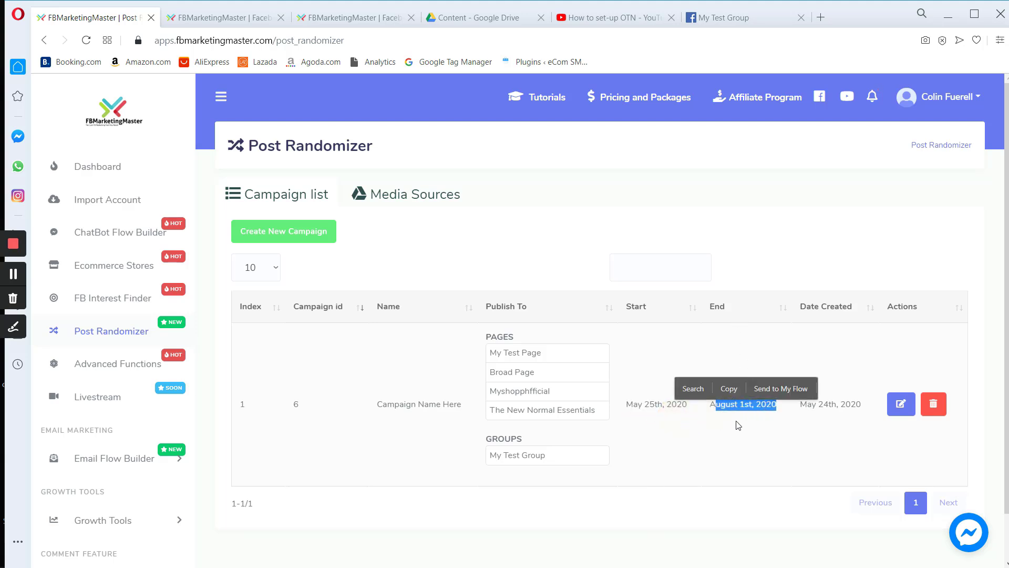
{"action": "left_click", "coordinate": [766, 440]}
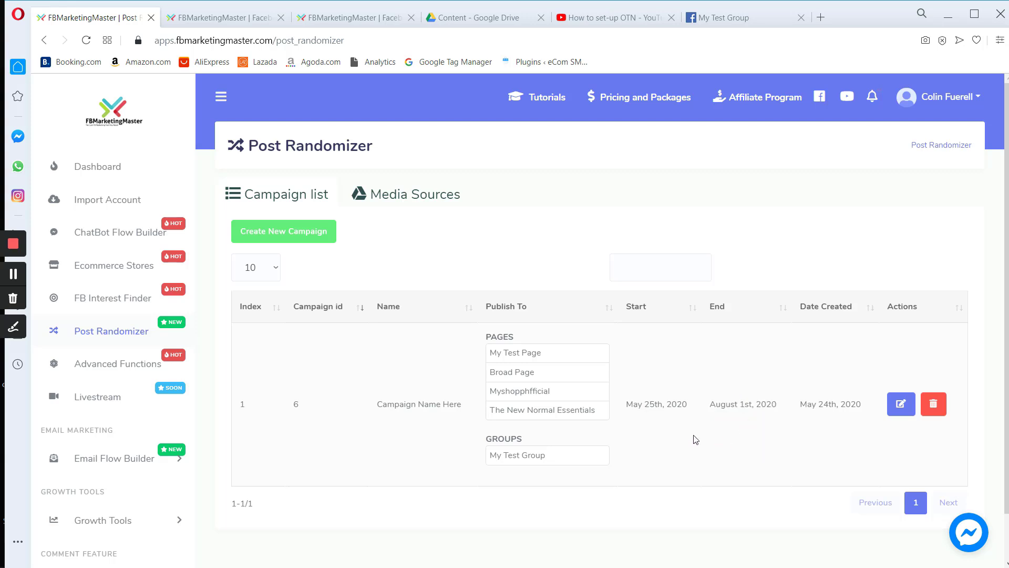